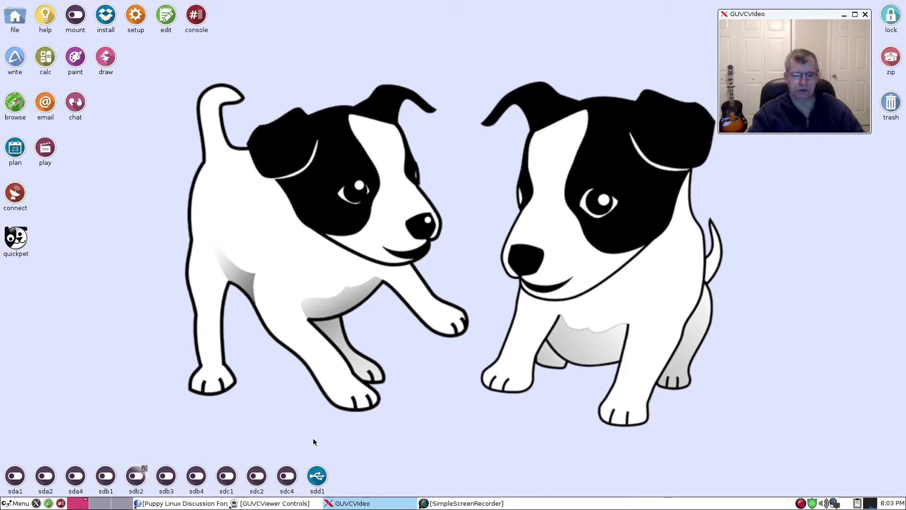
Search for 'brother printers solution center' in a new Pale Moon tab and scroll the results.
{"action": "left_click", "coordinate": [207, 503]}
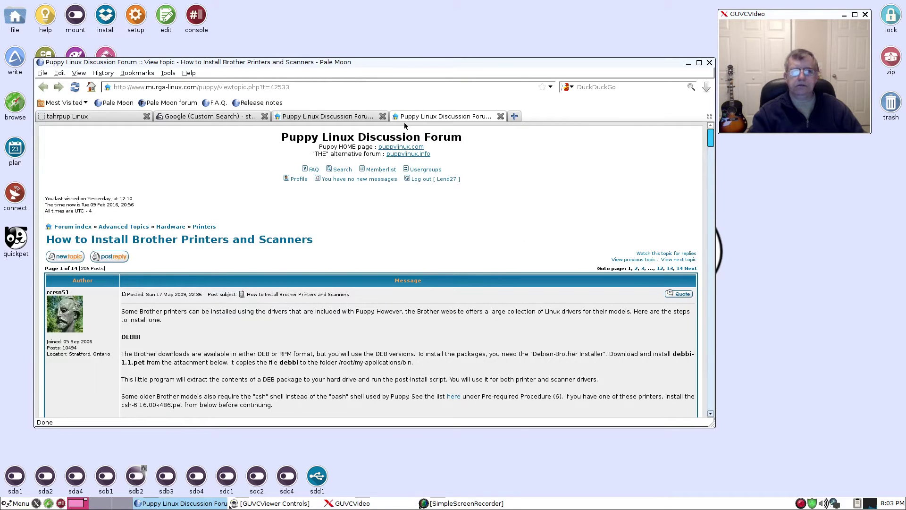
{"action": "left_click", "coordinate": [514, 116]}
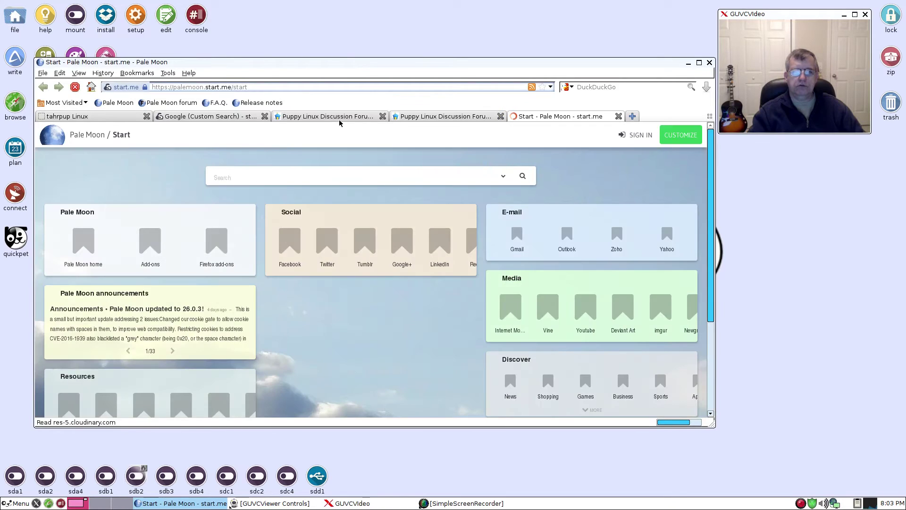
{"action": "left_click", "coordinate": [340, 175]}
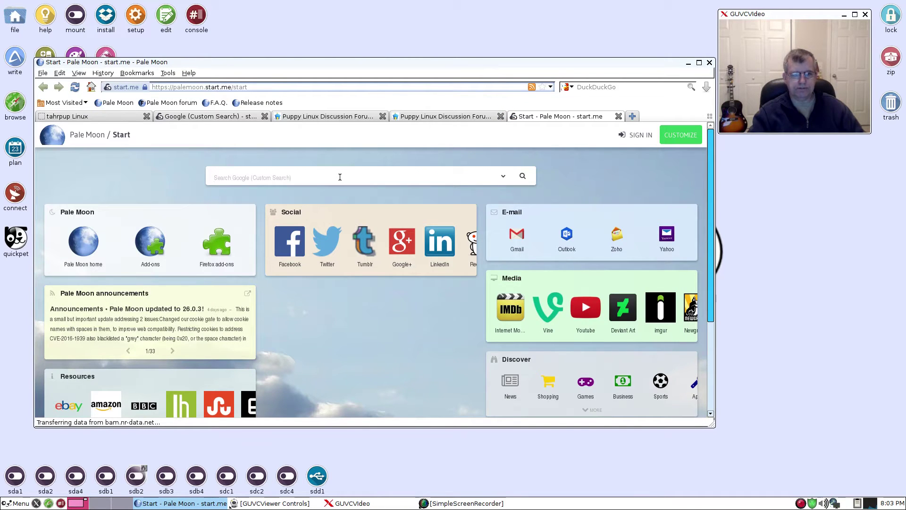
{"action": "type", "text": "broth"}
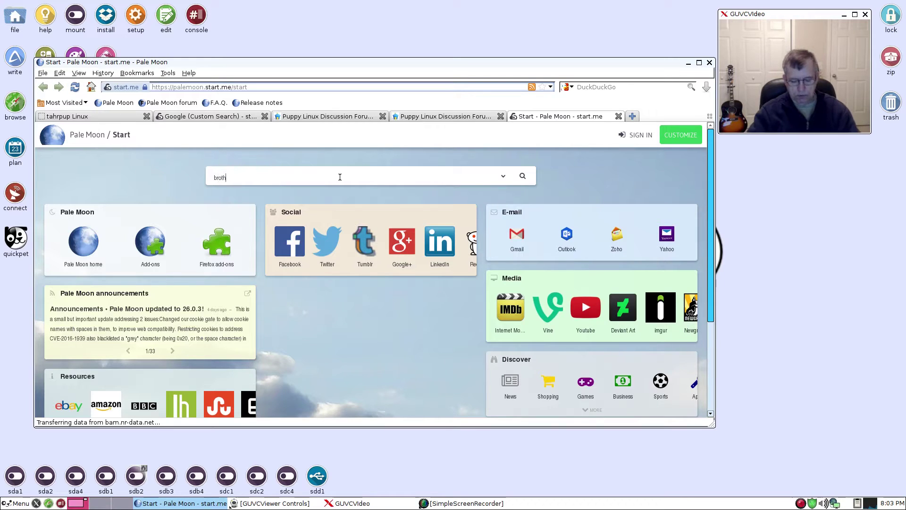
{"action": "type", "text": "er "}
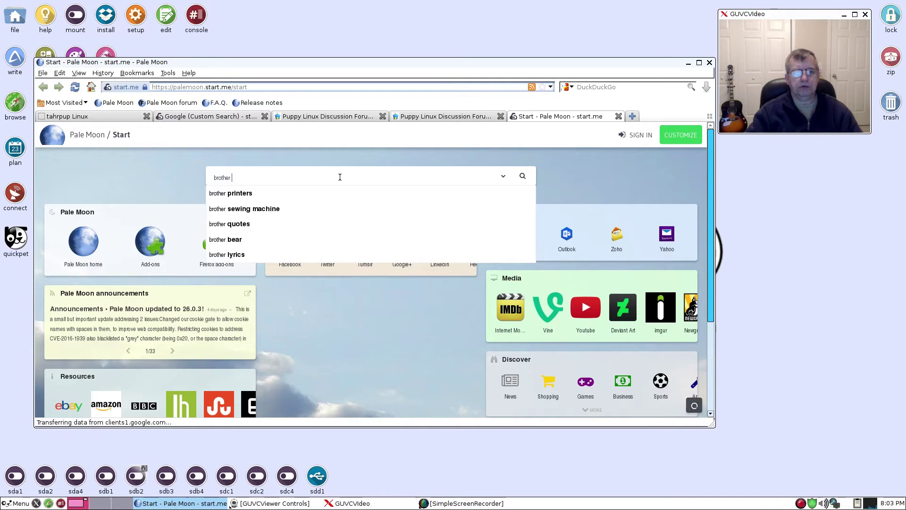
{"action": "type", "text": "prin"}
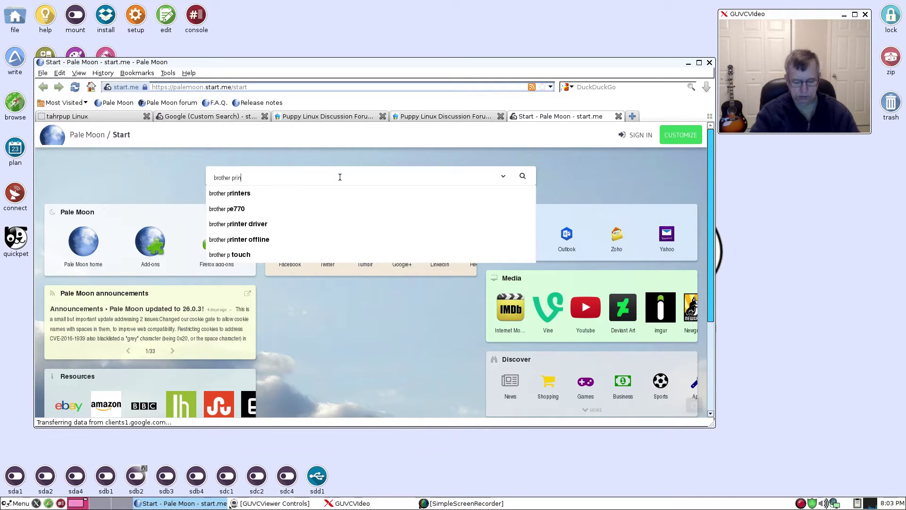
{"action": "type", "text": "ters sol"}
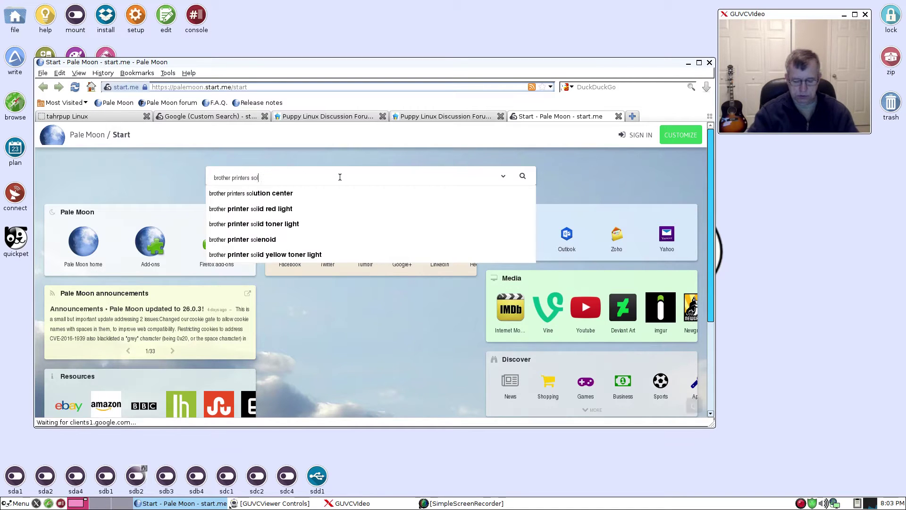
{"action": "type", "text": "ution cent"}
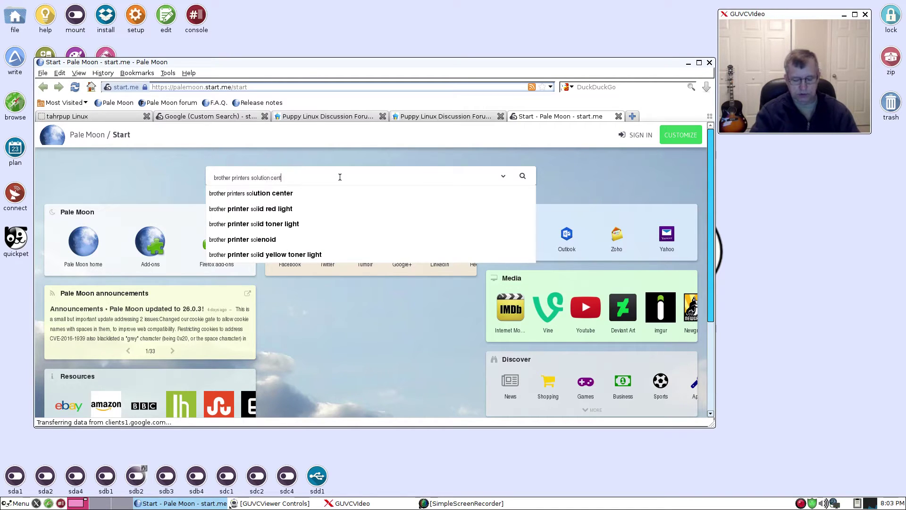
{"action": "type", "text": "er"}
{"action": "key", "text": "Return"}
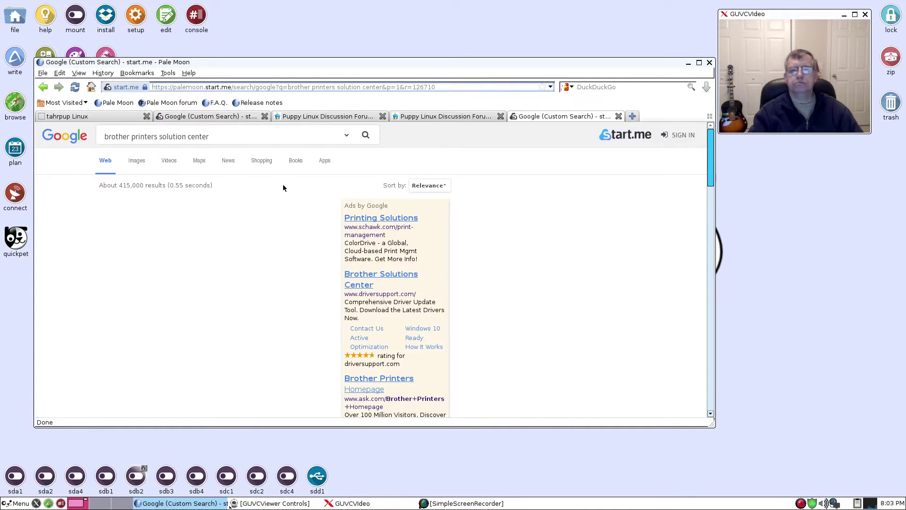
{"action": "scroll", "coordinate": [276, 216], "scroll_direction": "down", "scroll_amount": 10}
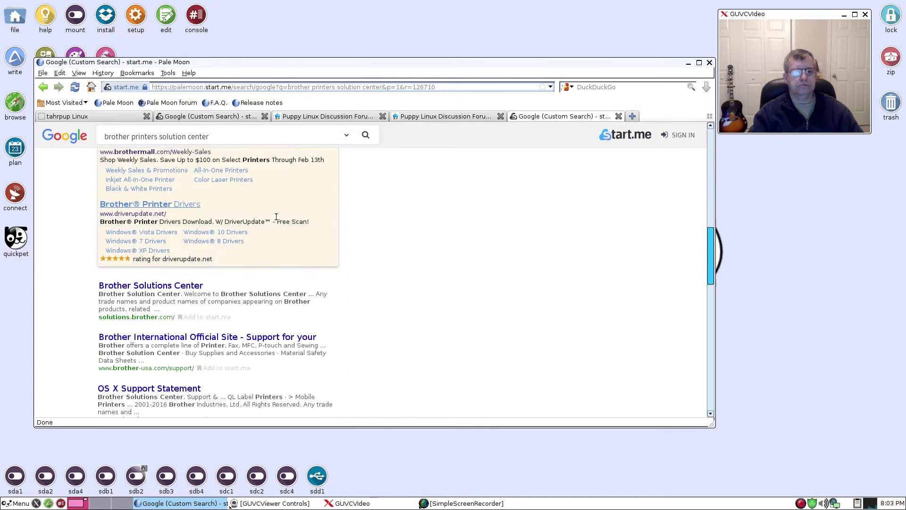
Browse Brother Solutions Center via Downloads, Inkjet Fax / MFC / DCP and MFC-J8 series to the MFC-J870DW.
{"action": "left_click", "coordinate": [179, 260]}
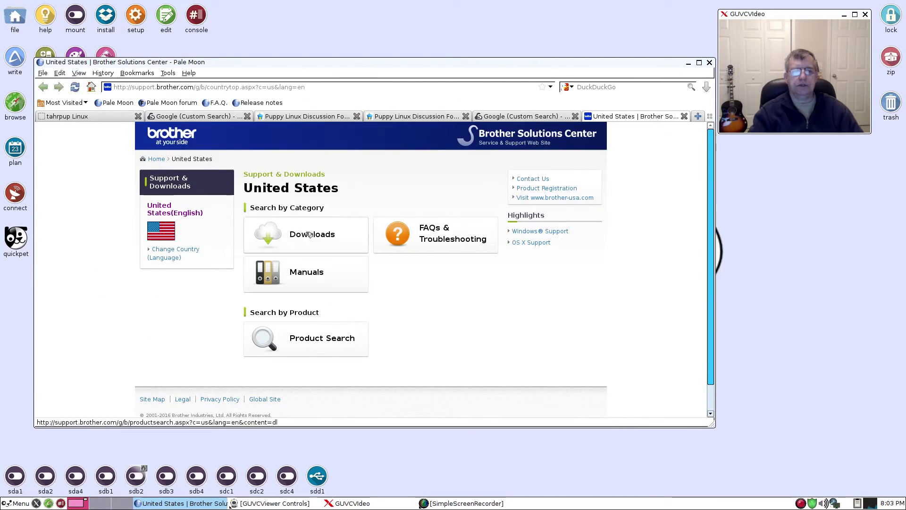
{"action": "left_click", "coordinate": [309, 235]}
{"action": "scroll", "coordinate": [386, 219], "scroll_direction": "down", "scroll_amount": 4}
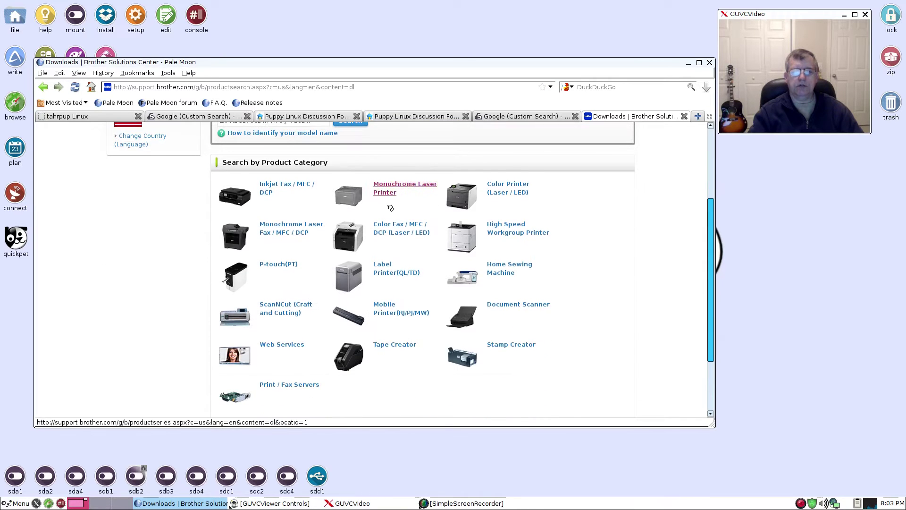
{"action": "left_click", "coordinate": [288, 188]}
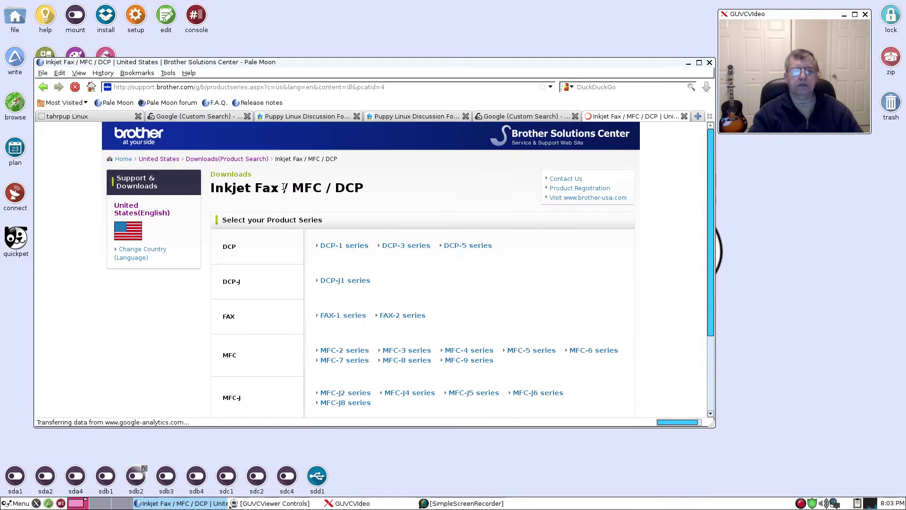
{"action": "scroll", "coordinate": [390, 332], "scroll_direction": "down", "scroll_amount": 3}
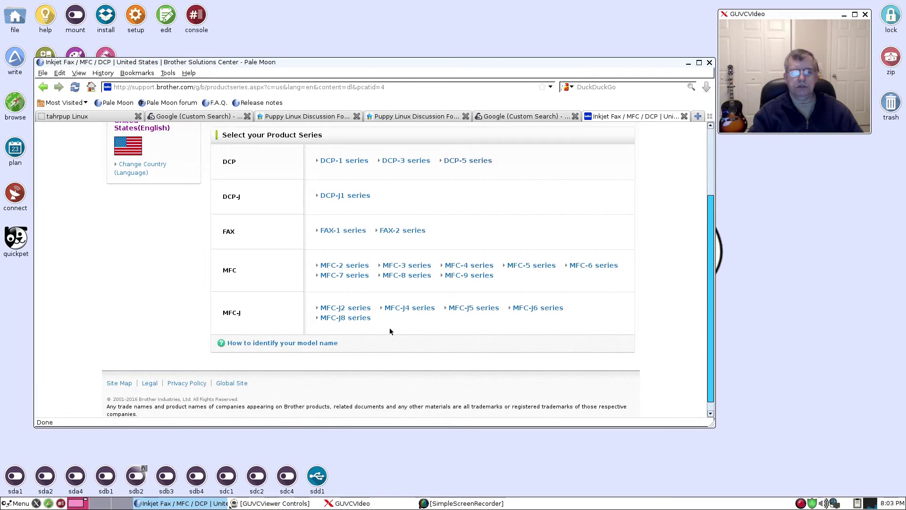
{"action": "left_click", "coordinate": [361, 322]}
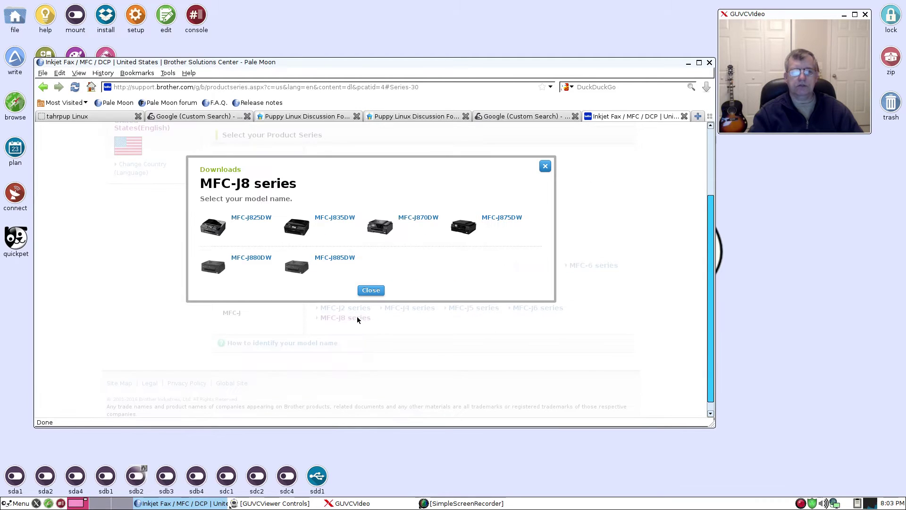
{"action": "left_click", "coordinate": [414, 217]}
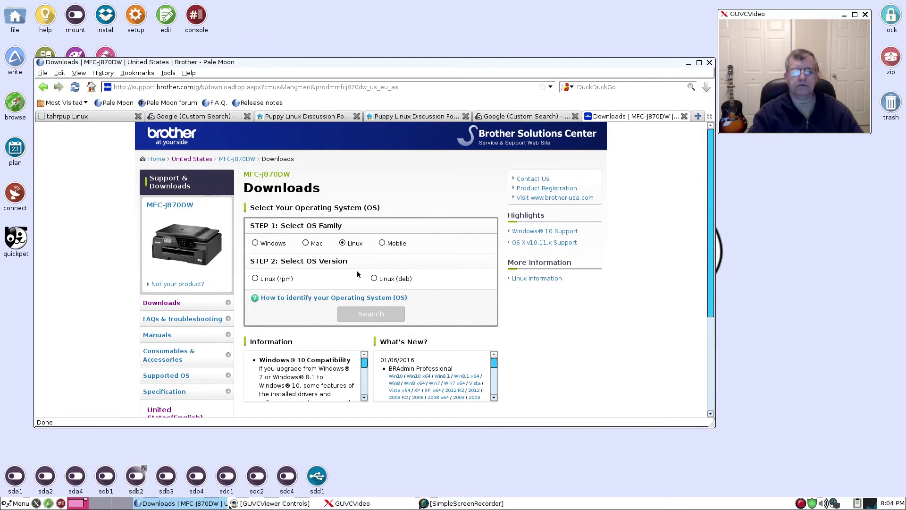
Search for Linux (deb) drivers and scroll down to the Printer Driver table.
{"action": "left_click", "coordinate": [374, 278]}
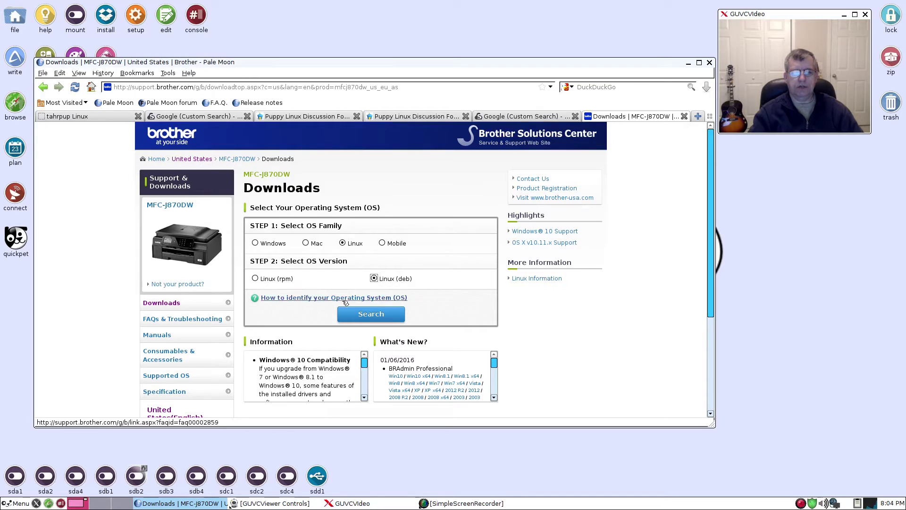
{"action": "left_click", "coordinate": [376, 315]}
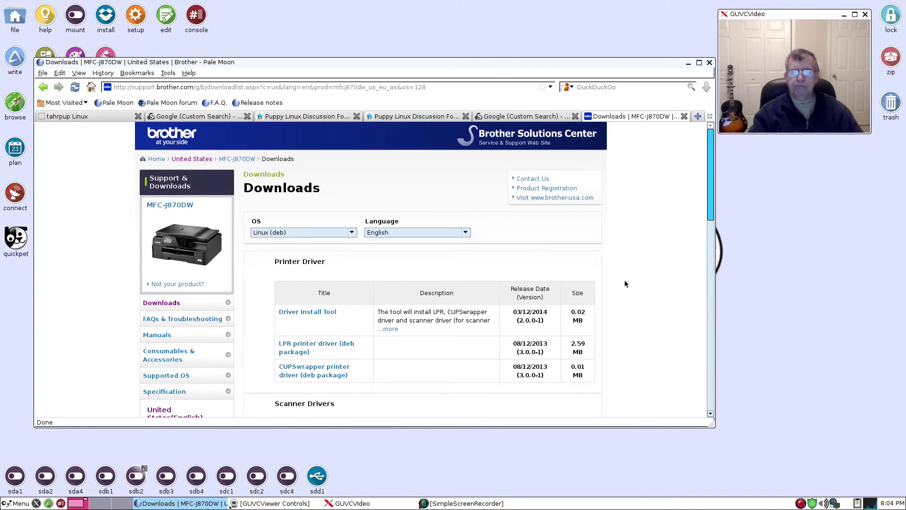
{"action": "scroll", "coordinate": [623, 282], "scroll_direction": "down", "scroll_amount": 4}
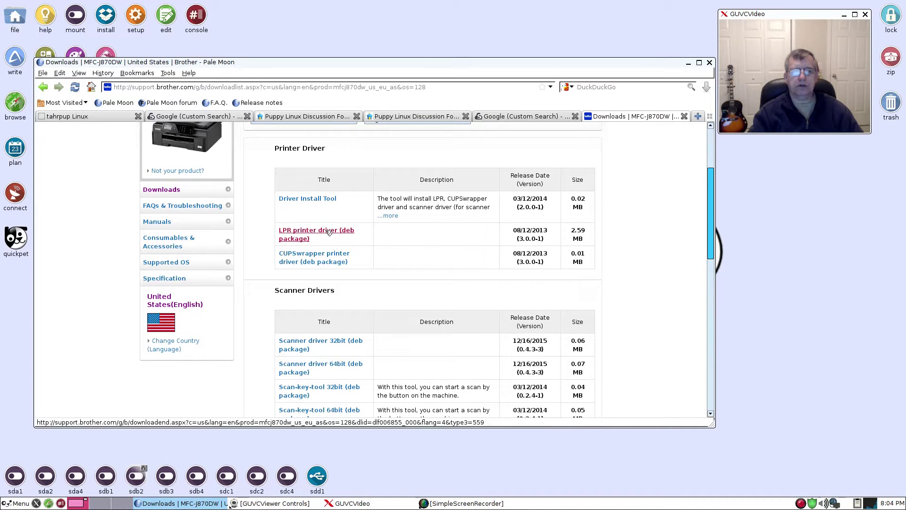
{"action": "left_click", "coordinate": [312, 261]}
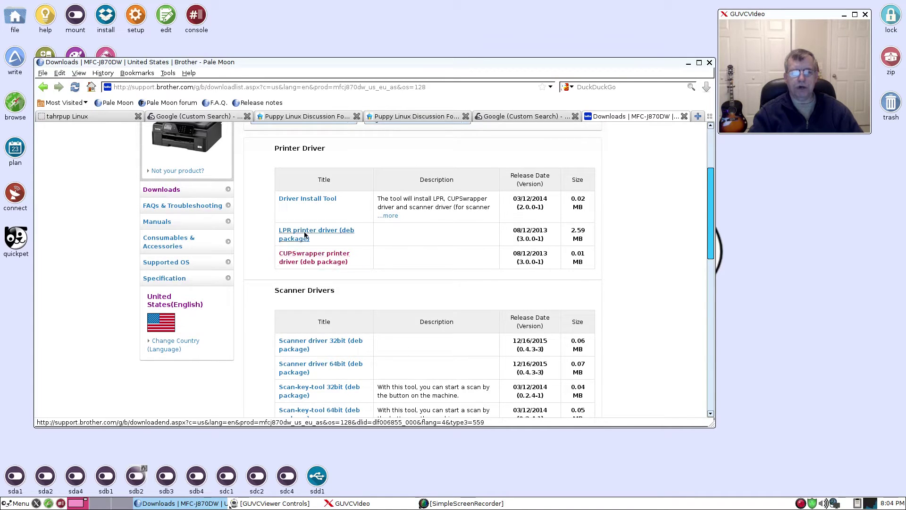
{"action": "left_click", "coordinate": [307, 240]}
{"action": "left_click", "coordinate": [307, 262]}
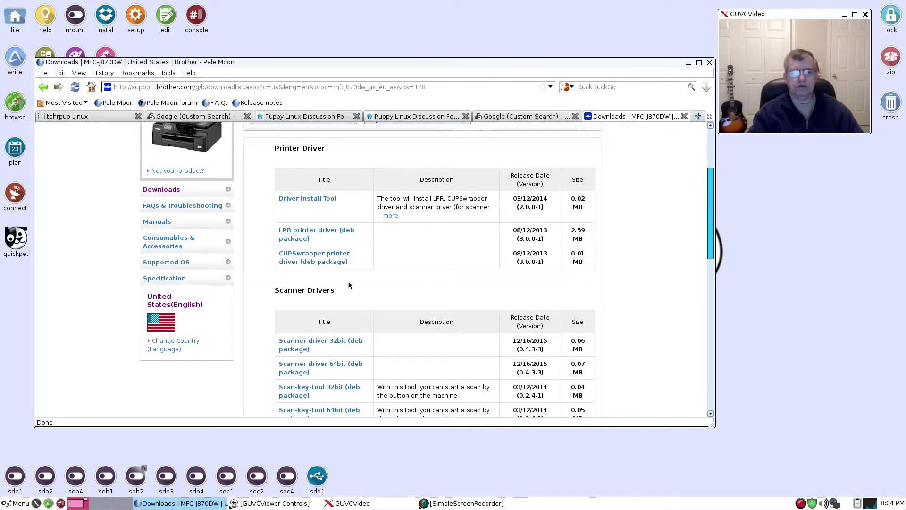
Start saving mfcj870dwlpr-3.0.0-1.i386.deb, browse to the root folder, then cancel the save.
{"action": "left_click", "coordinate": [314, 232]}
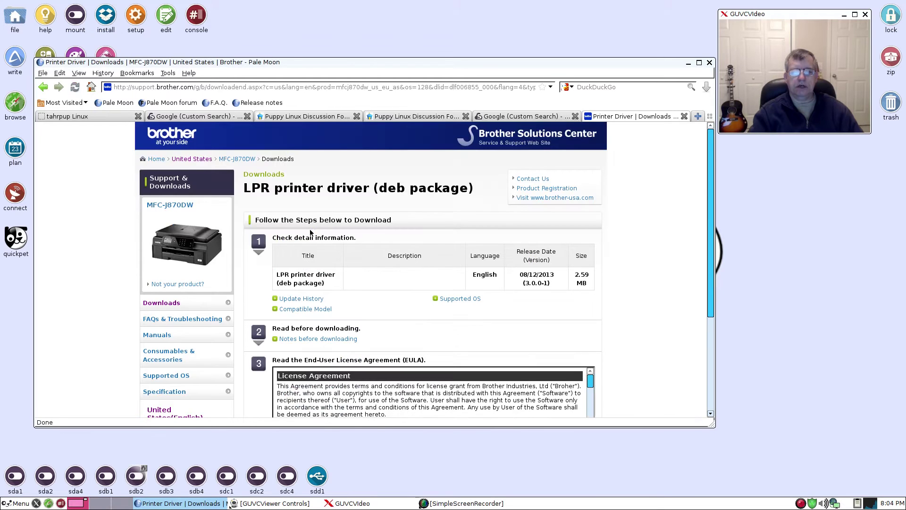
{"action": "scroll", "coordinate": [639, 303], "scroll_direction": "down", "scroll_amount": 5}
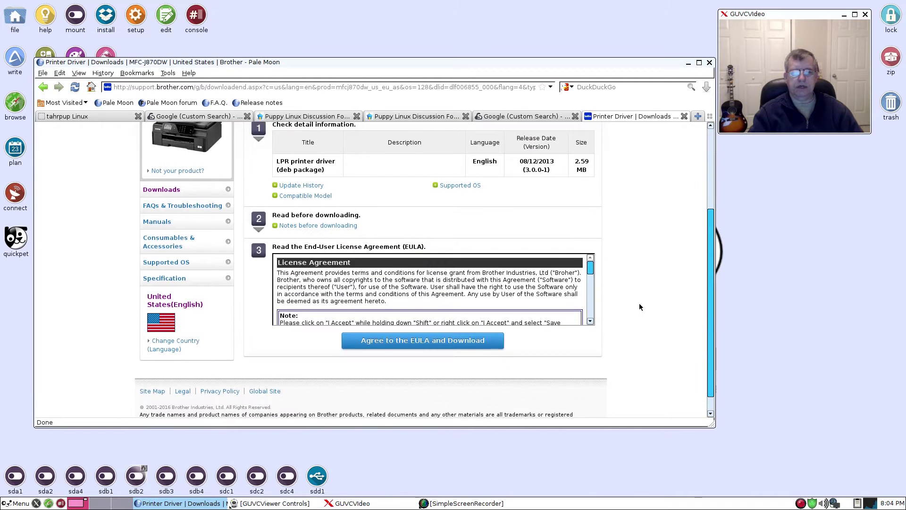
{"action": "left_click", "coordinate": [420, 326]}
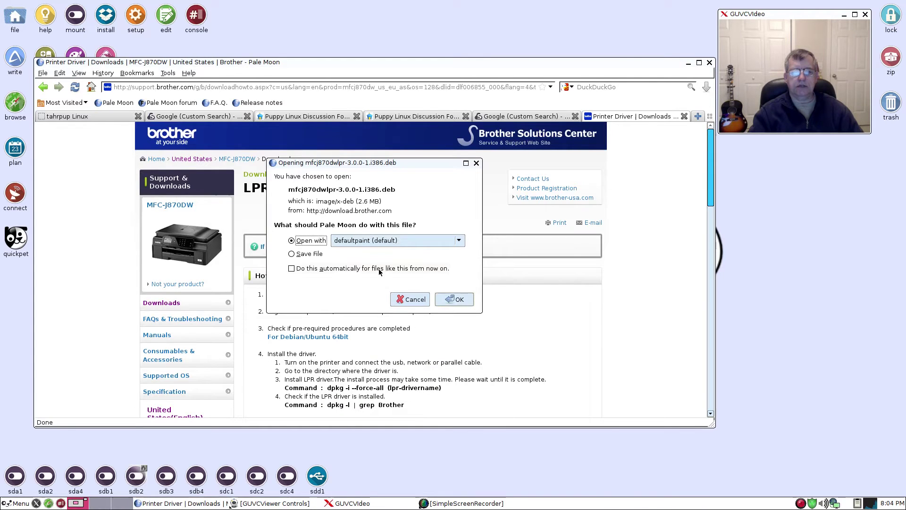
{"action": "left_click", "coordinate": [291, 255]}
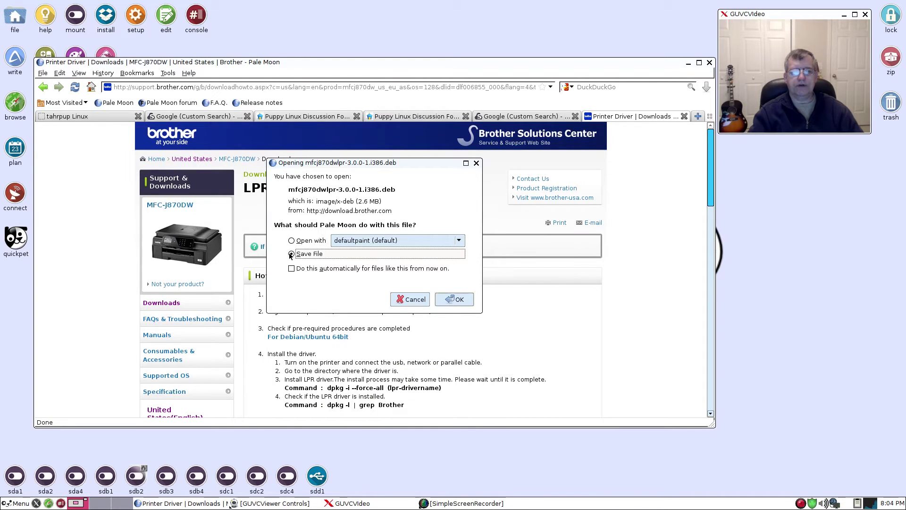
{"action": "left_click", "coordinate": [453, 300]}
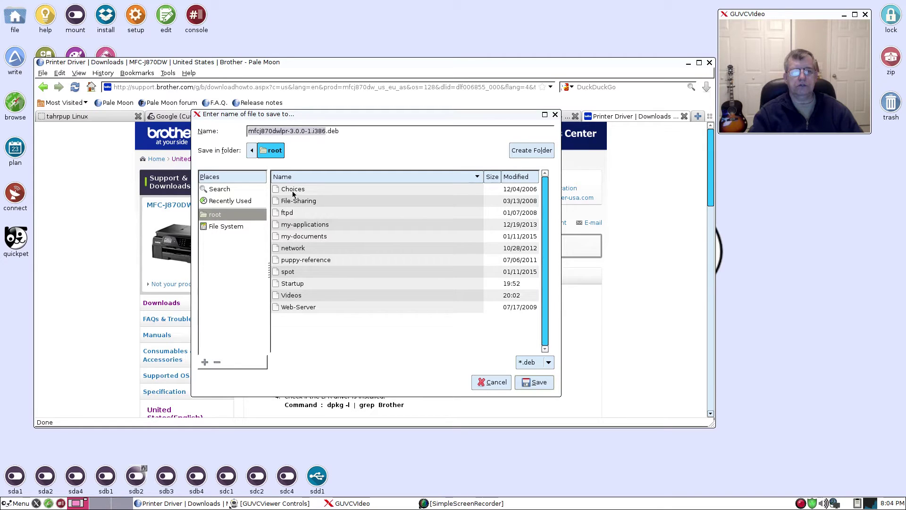
{"action": "left_click", "coordinate": [231, 225]}
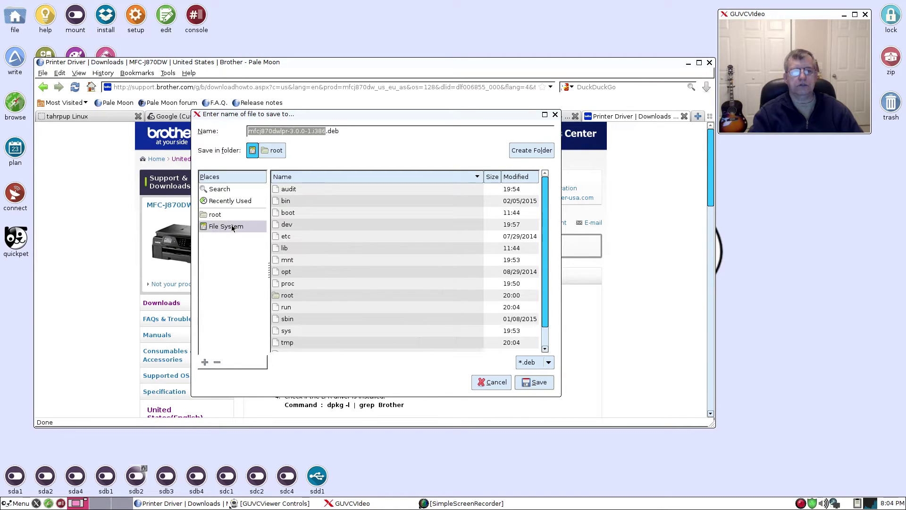
{"action": "left_click", "coordinate": [233, 215]}
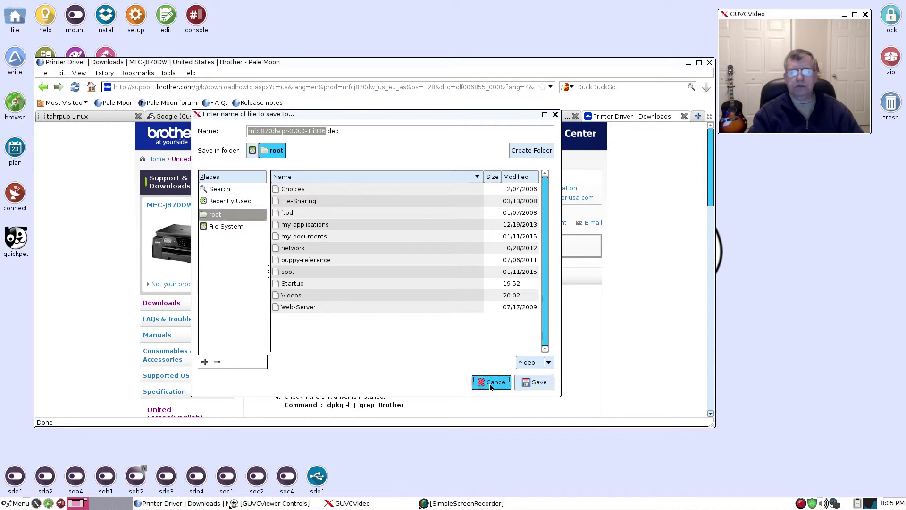
{"action": "left_click", "coordinate": [528, 382]}
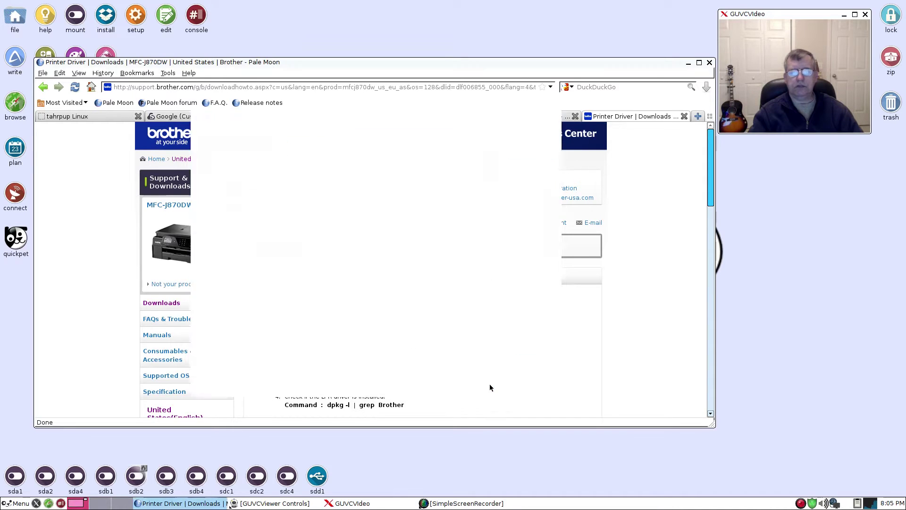
Create a Downloads folder in /root with ROX-Filer, then close the file window.
{"action": "left_click", "coordinate": [10, 15]}
{"action": "left_click_drag", "start_coordinate": [156, 66], "coordinate": [391, 199]}
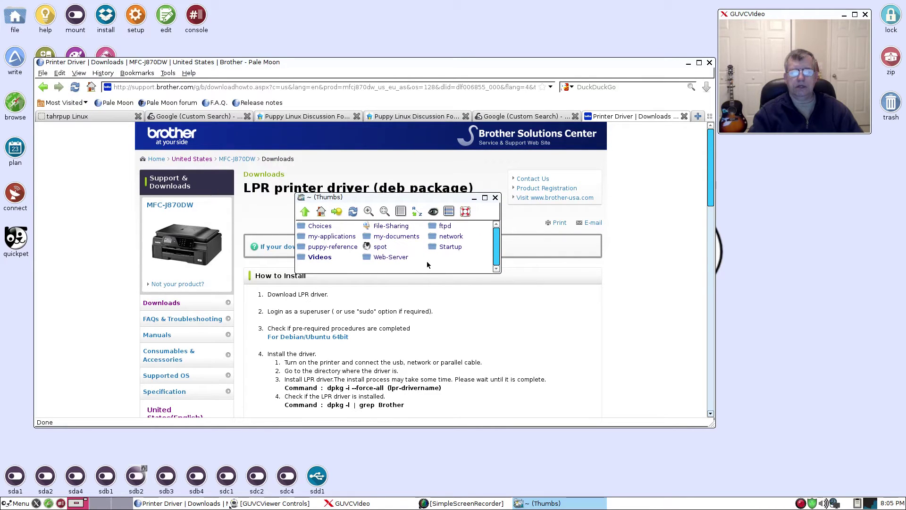
{"action": "right_click", "coordinate": [433, 264]}
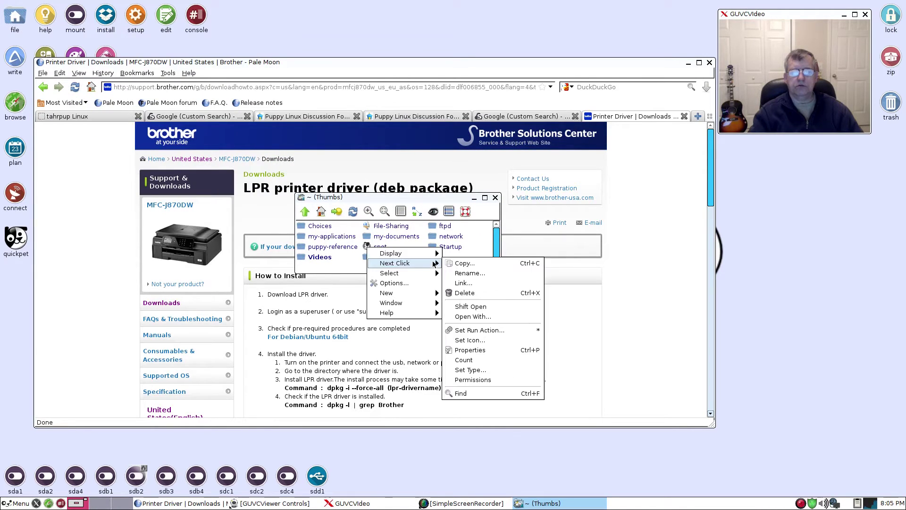
{"action": "mouse_move", "coordinate": [426, 293]}
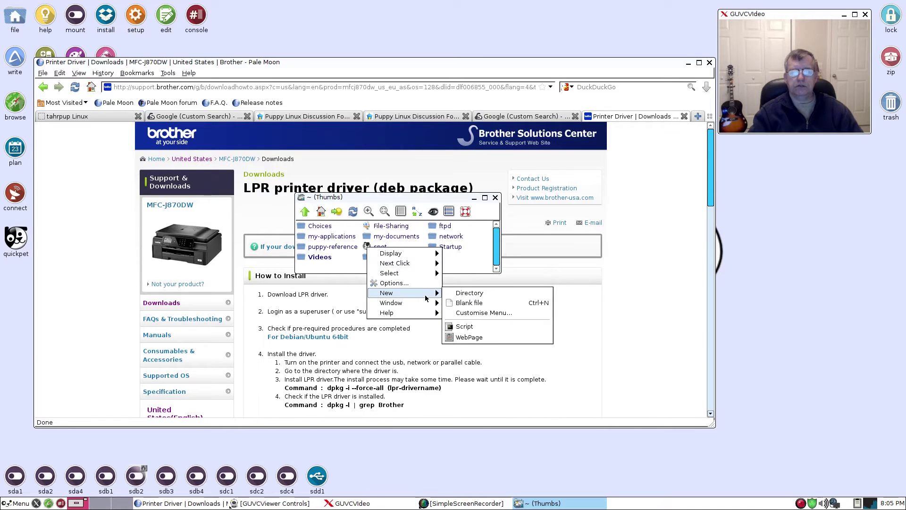
{"action": "left_click", "coordinate": [464, 296]}
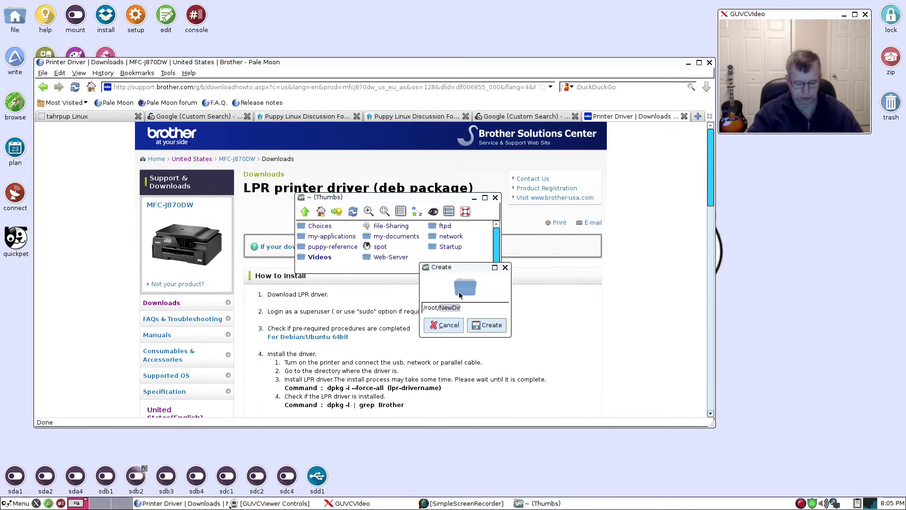
{"action": "type", "text": "Downloads"}
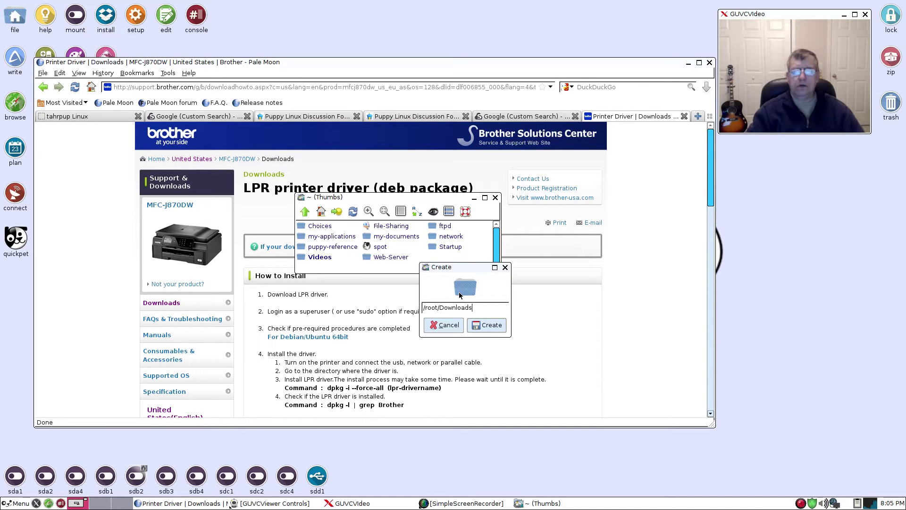
{"action": "left_click", "coordinate": [489, 326]}
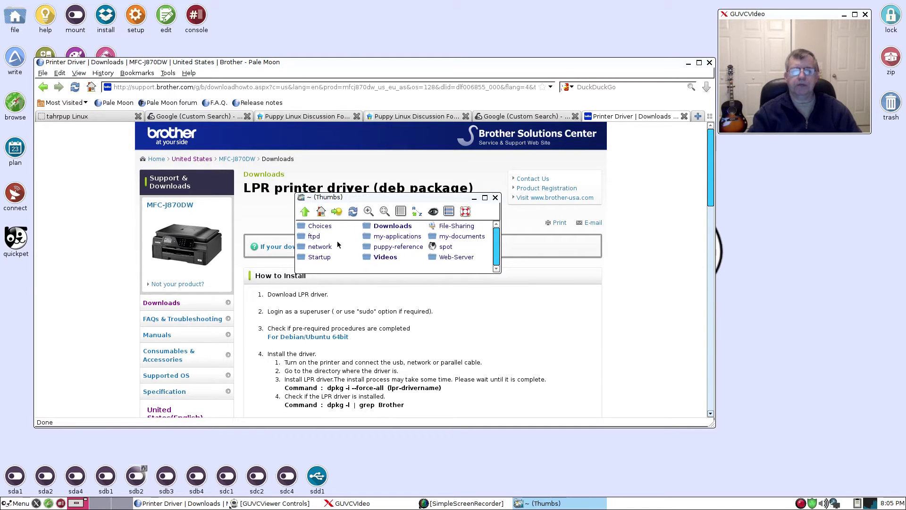
{"action": "left_click", "coordinate": [495, 198]}
{"action": "scroll", "coordinate": [410, 326], "scroll_direction": "down", "scroll_amount": 5}
{"action": "scroll", "coordinate": [412, 329], "scroll_direction": "up", "scroll_amount": 5}
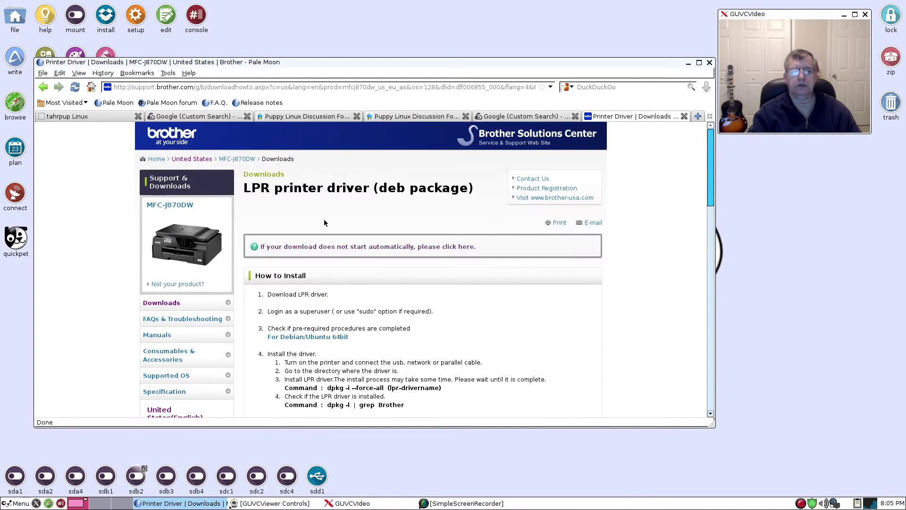
Agree to the EULA again and save mfcj870dwlpr-3.0.0-1.i386.deb into /root/Downloads.
{"action": "left_click", "coordinate": [43, 87]}
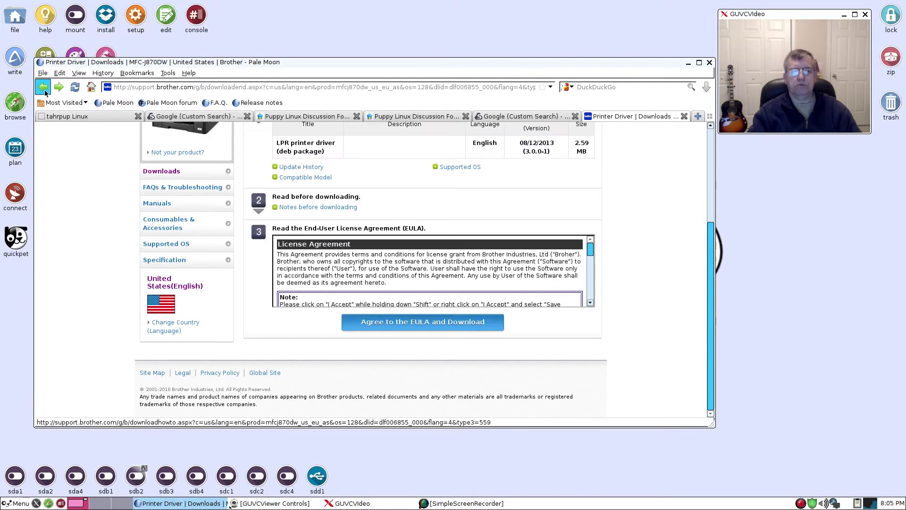
{"action": "left_click", "coordinate": [412, 320]}
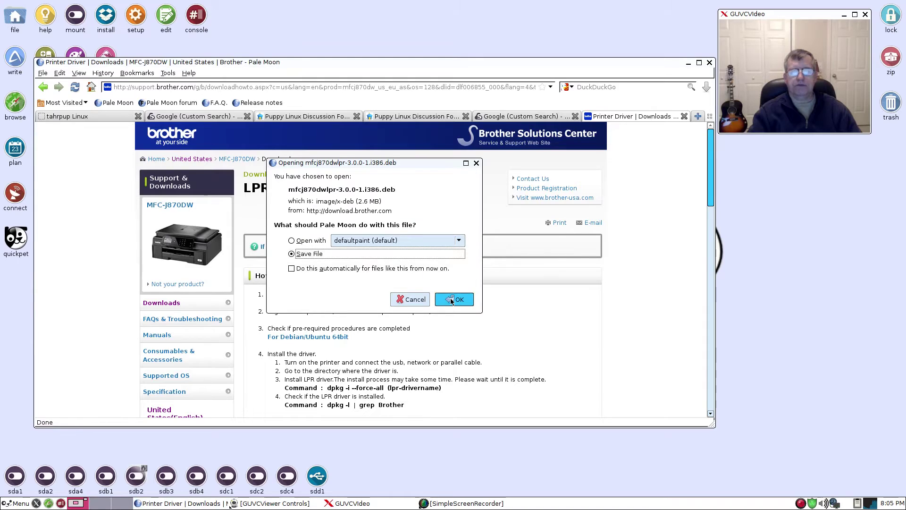
{"action": "left_click", "coordinate": [453, 299]}
{"action": "left_click", "coordinate": [217, 216]}
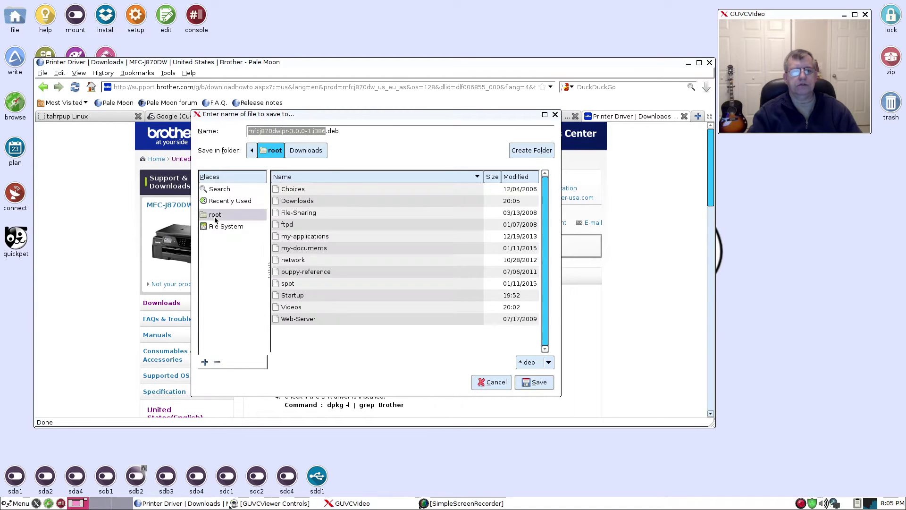
{"action": "left_click", "coordinate": [298, 201]}
{"action": "double_click", "coordinate": [297, 201]}
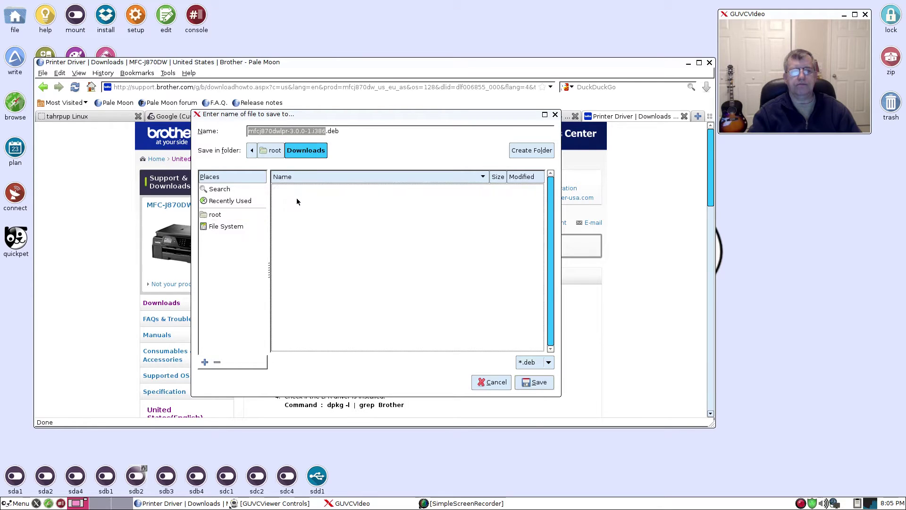
{"action": "left_click", "coordinate": [535, 382]}
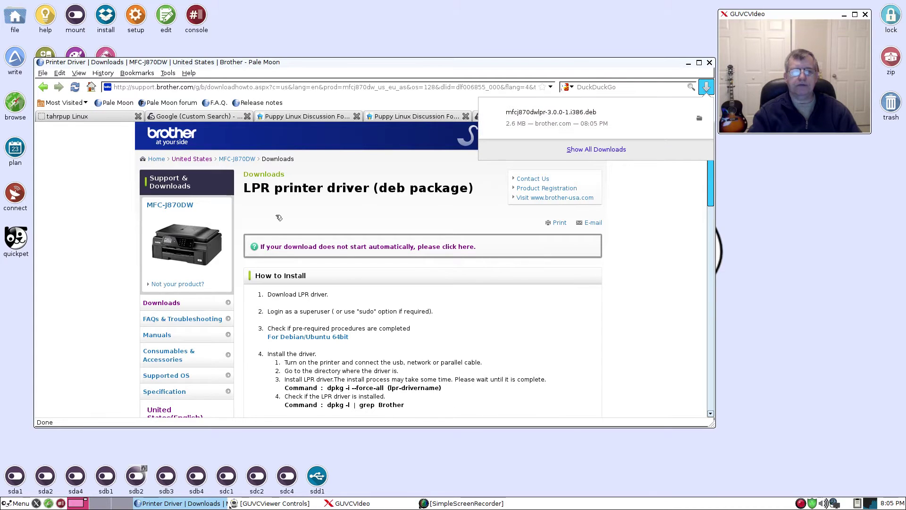
Return to the driver list and save mfcj870dwcupswrapper-3.0.0-1.i386.deb into /root/Downloads.
{"action": "left_click", "coordinate": [310, 213]}
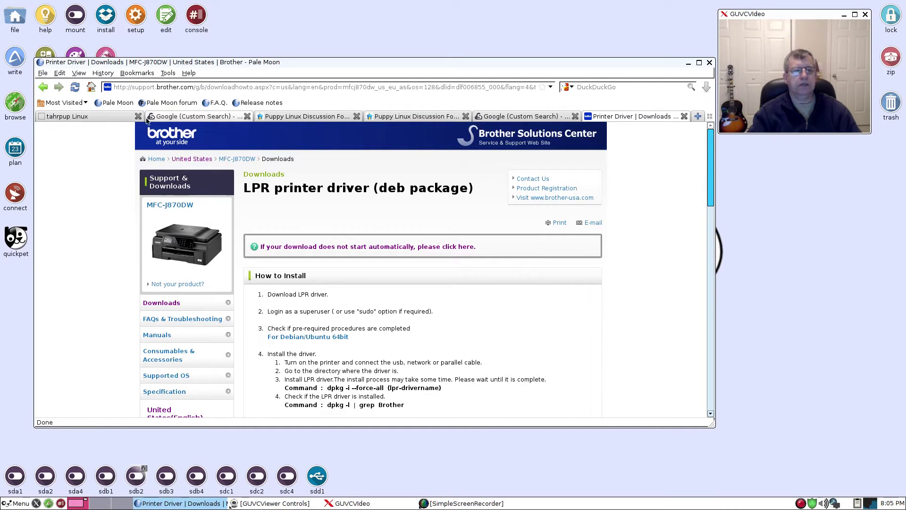
{"action": "left_click", "coordinate": [42, 90]}
{"action": "scroll", "coordinate": [309, 191], "scroll_direction": "up", "scroll_amount": 3}
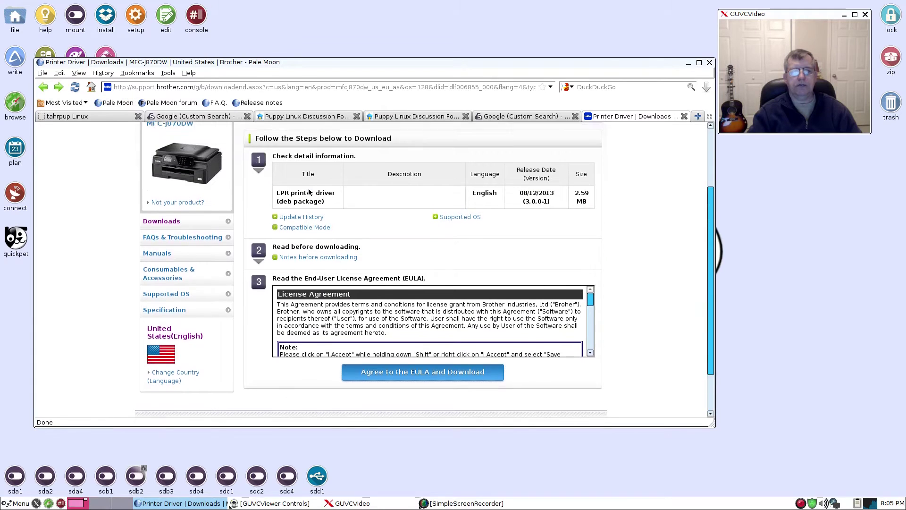
{"action": "scroll", "coordinate": [309, 191], "scroll_direction": "up", "scroll_amount": 1}
{"action": "left_click", "coordinate": [43, 88]}
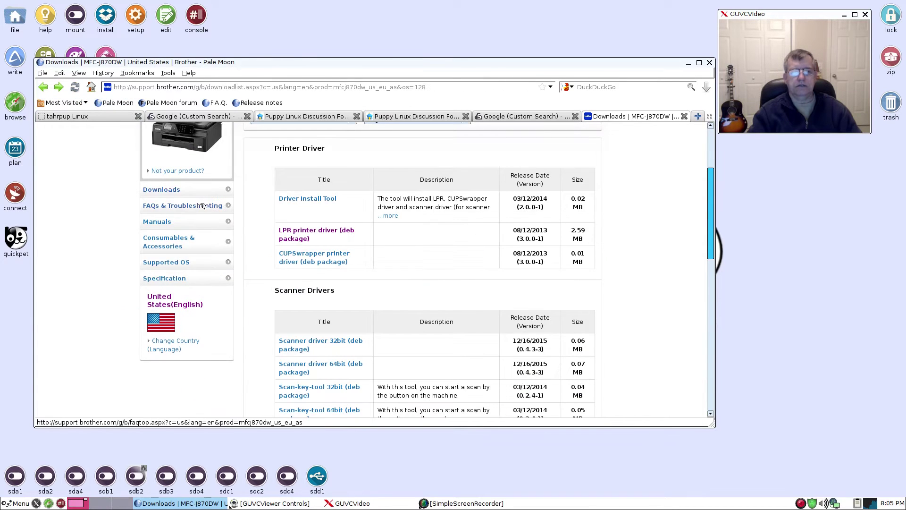
{"action": "left_click", "coordinate": [298, 259]}
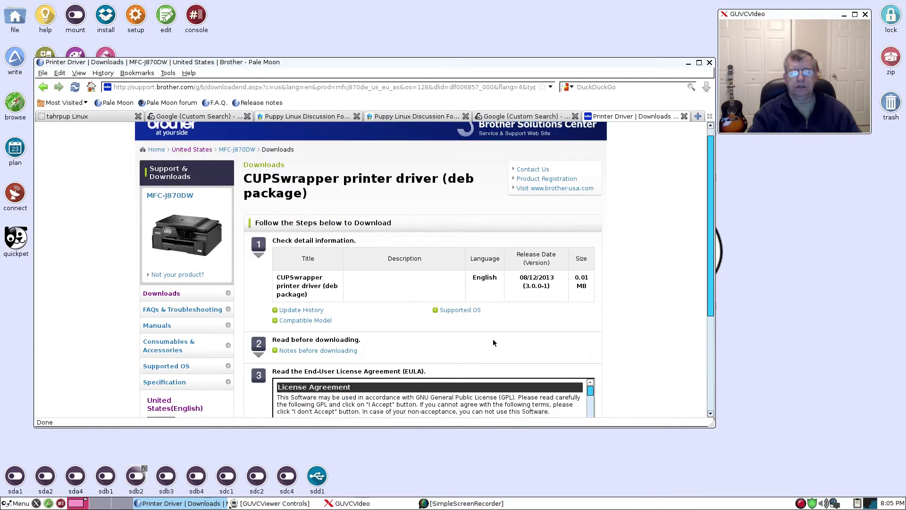
{"action": "scroll", "coordinate": [493, 342], "scroll_direction": "down", "scroll_amount": 5}
{"action": "left_click", "coordinate": [425, 325]}
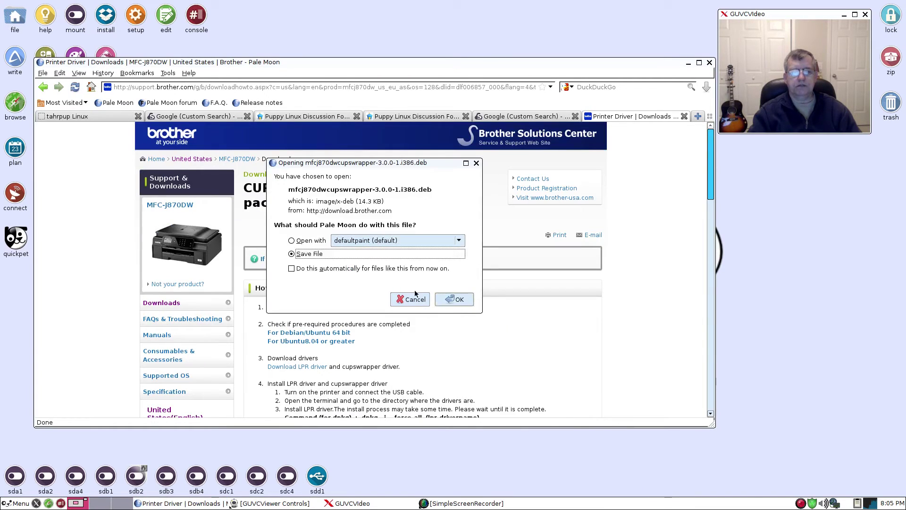
{"action": "left_click", "coordinate": [454, 299]}
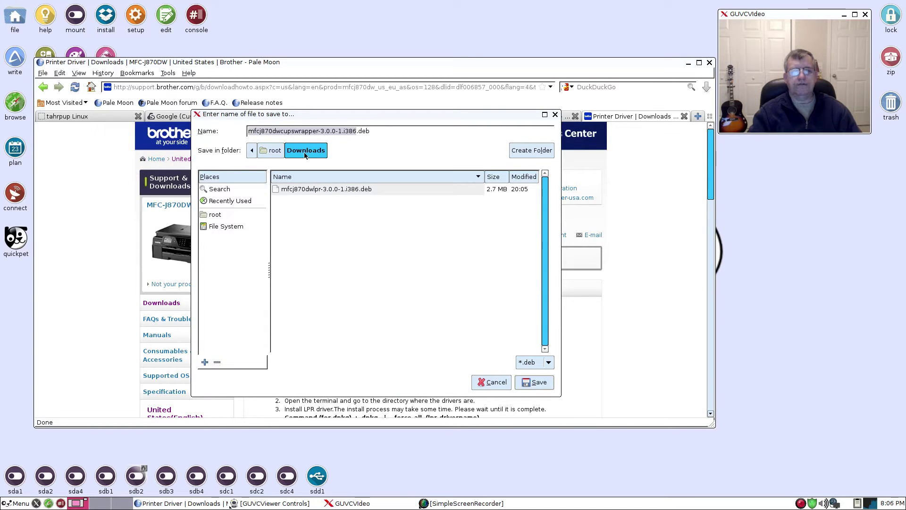
{"action": "left_click", "coordinate": [528, 381]}
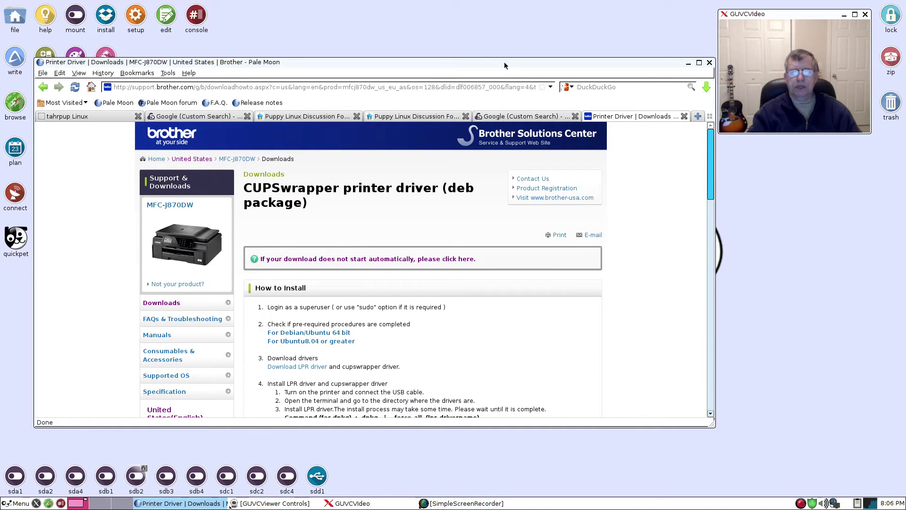
Move the Pale Moon window higher on the screen.
{"action": "left_click_drag", "start_coordinate": [504, 64], "coordinate": [493, 44]}
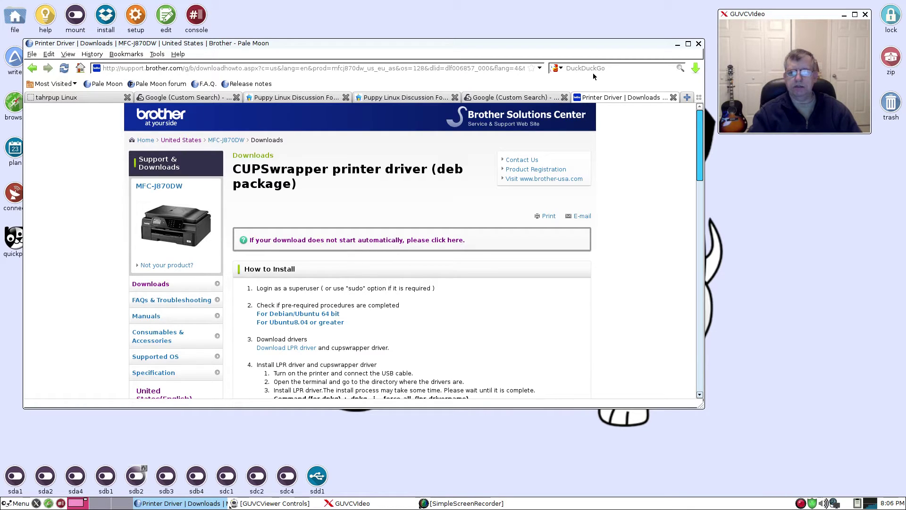
Try loading debbi.pet in a new tab, then close the failed tab and open a fresh one.
{"action": "left_click", "coordinate": [687, 97]}
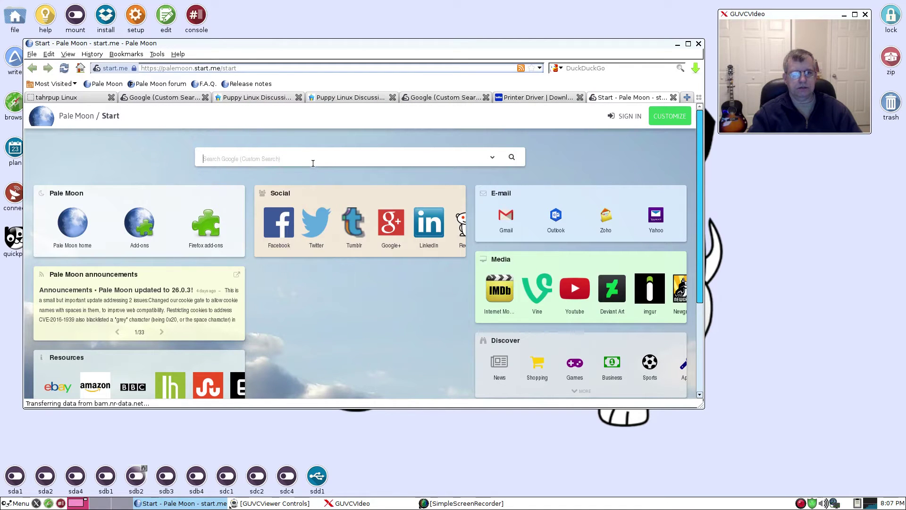
{"action": "type", "text": "deb"}
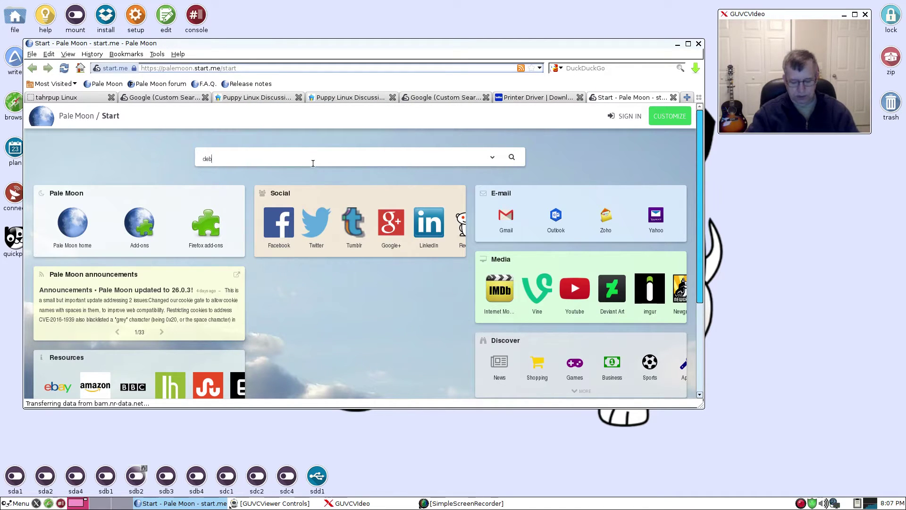
{"action": "type", "text": "bi.pe"}
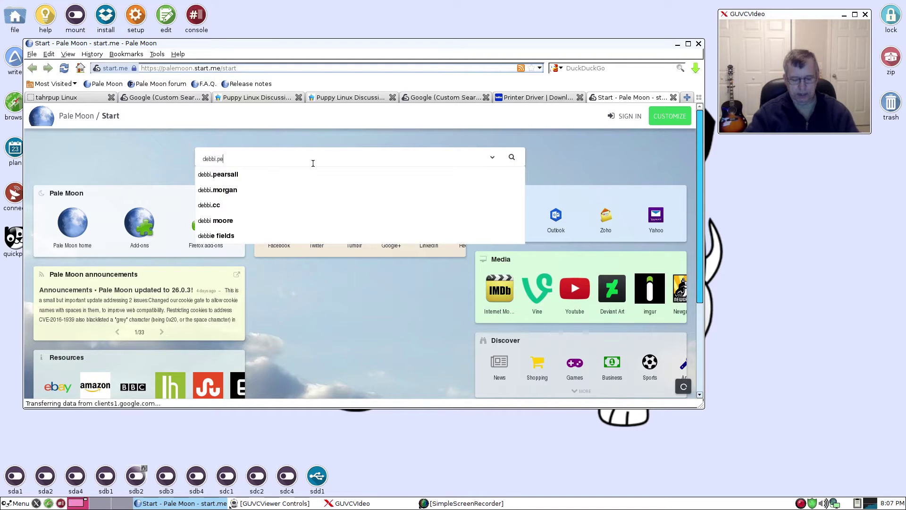
{"action": "type", "text": "t"}
{"action": "key", "text": "Return"}
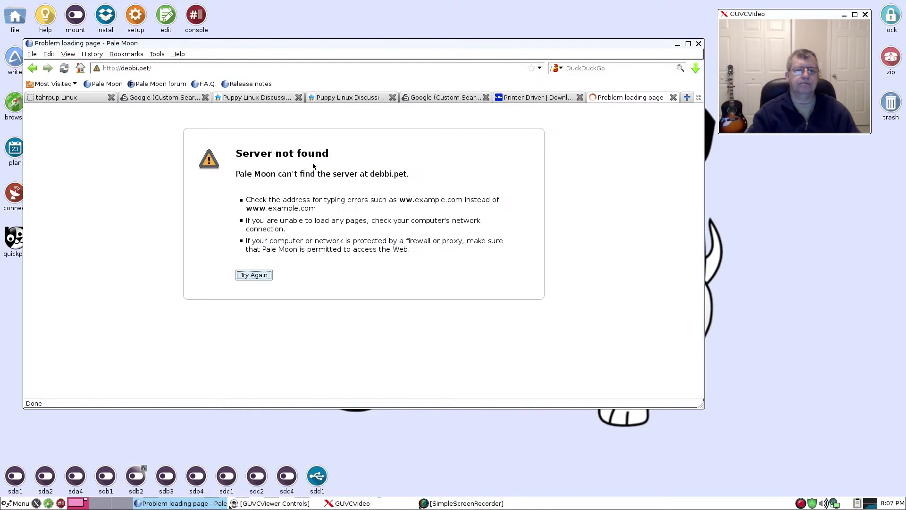
{"action": "left_click", "coordinate": [254, 275]}
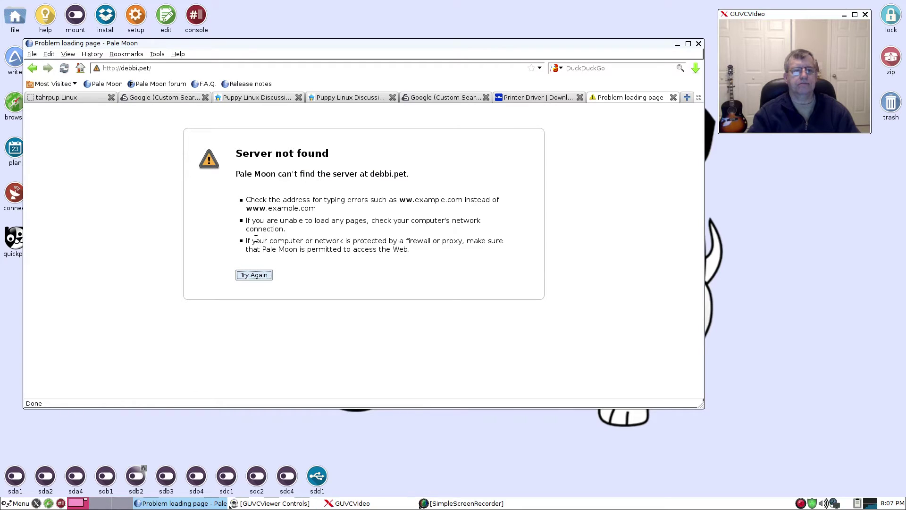
{"action": "left_click", "coordinate": [256, 276]}
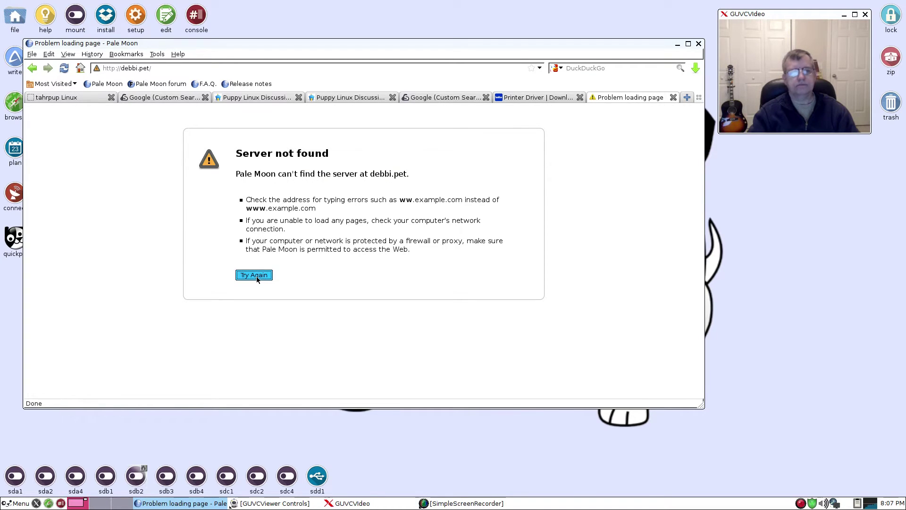
{"action": "left_click", "coordinate": [674, 97]}
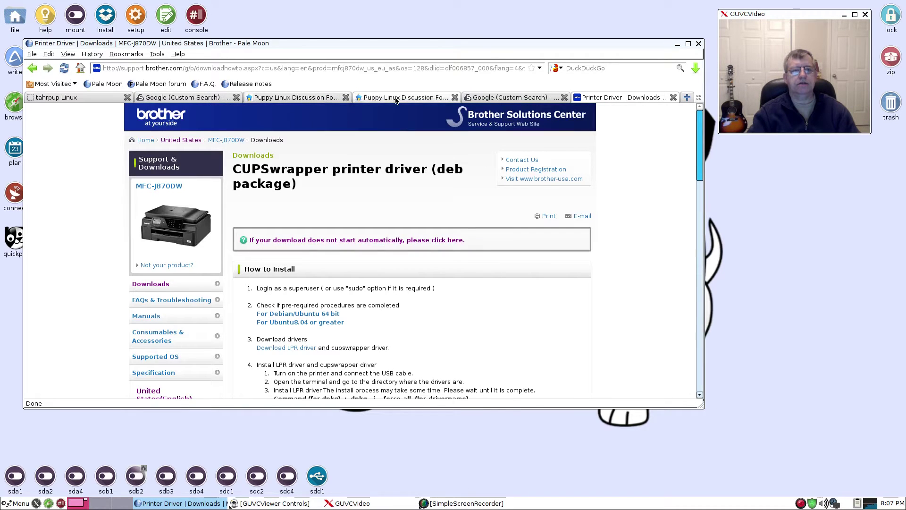
{"action": "left_click", "coordinate": [687, 98]}
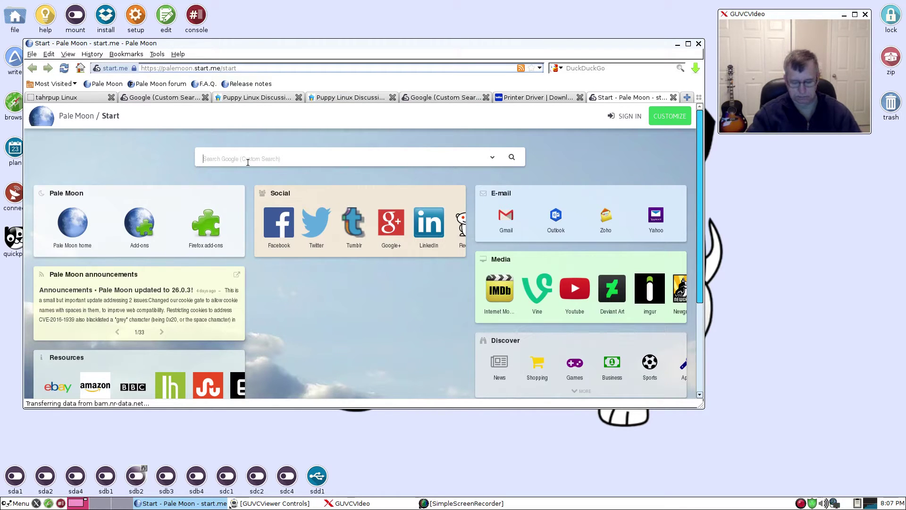
Search 'puppy linux debbi' and open the forum thread 'How to Install Brother Printers and Scanners'.
{"action": "type", "text": "puppy l"}
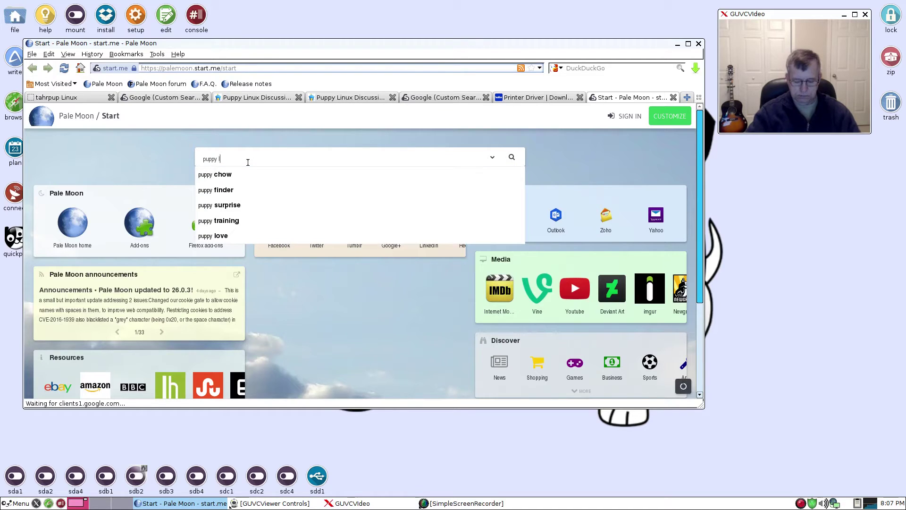
{"action": "type", "text": "inux de"}
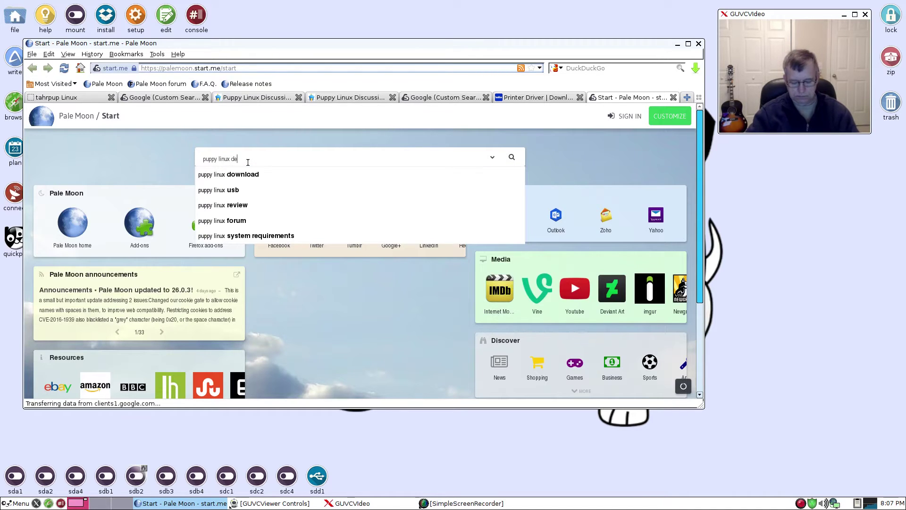
{"action": "type", "text": "bbi"}
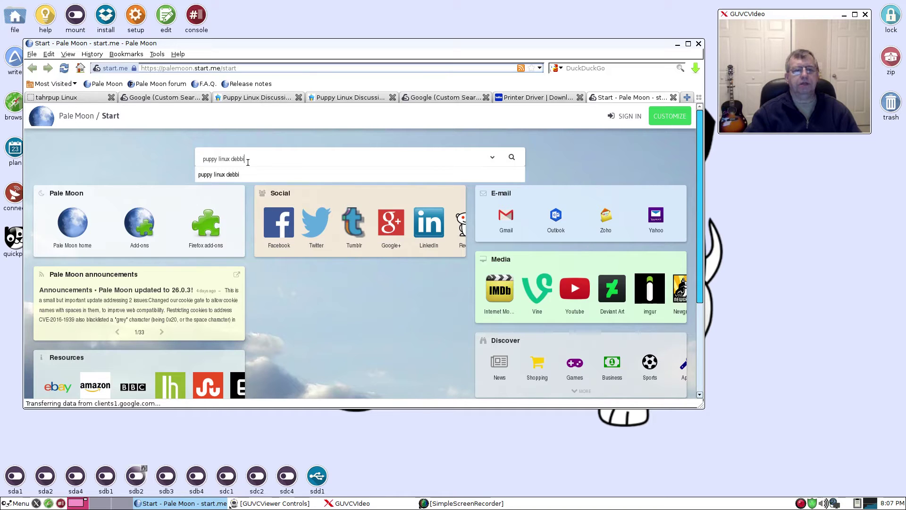
{"action": "key", "text": "Return"}
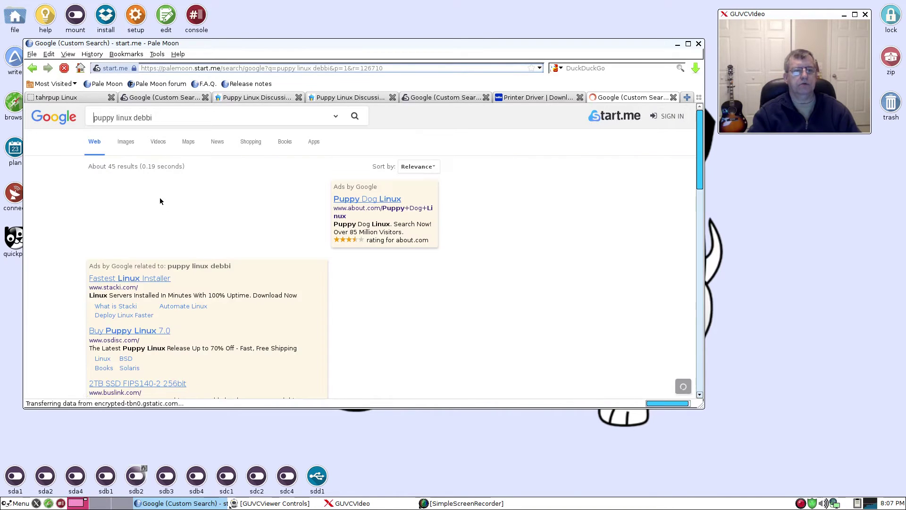
{"action": "scroll", "coordinate": [335, 226], "scroll_direction": "down", "scroll_amount": 5}
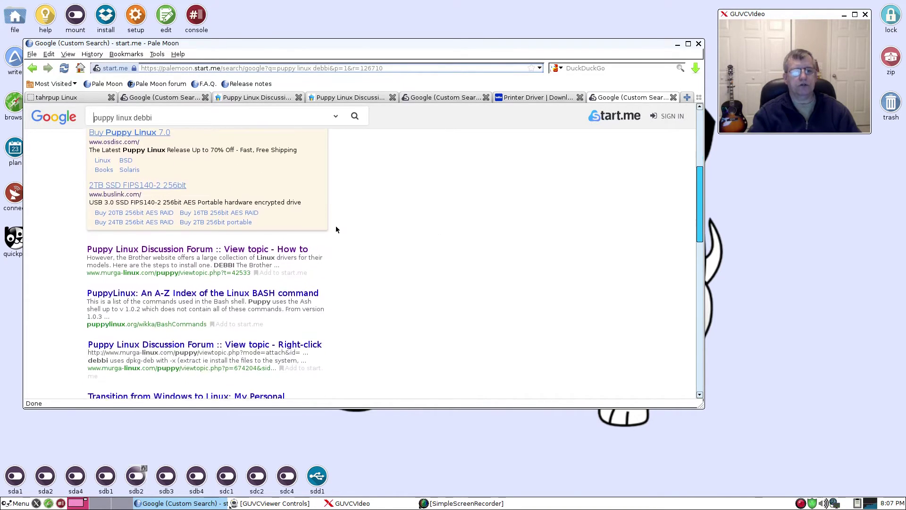
{"action": "left_click", "coordinate": [210, 249]}
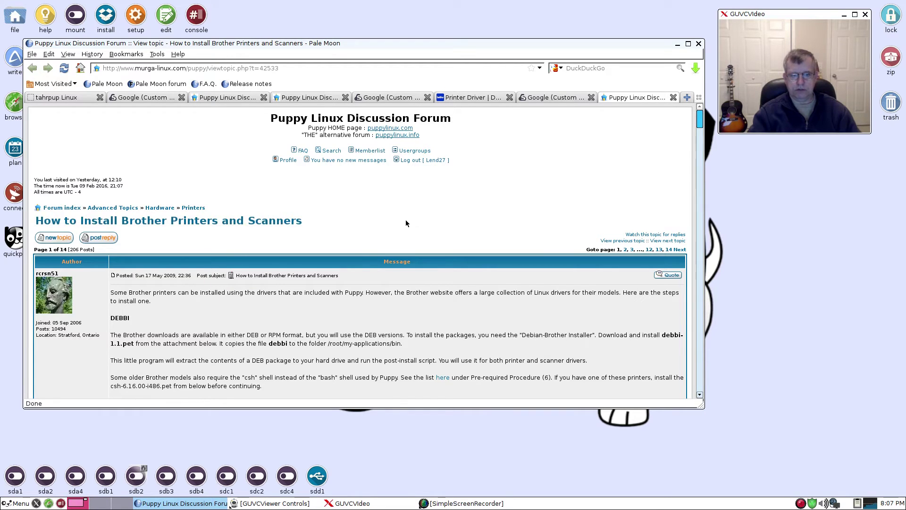
Download the thread's debbi-1.1.pet attachment and save it into /root/Downloads.
{"action": "scroll", "coordinate": [420, 222], "scroll_direction": "down", "scroll_amount": 8}
{"action": "scroll", "coordinate": [420, 225], "scroll_direction": "down", "scroll_amount": 5}
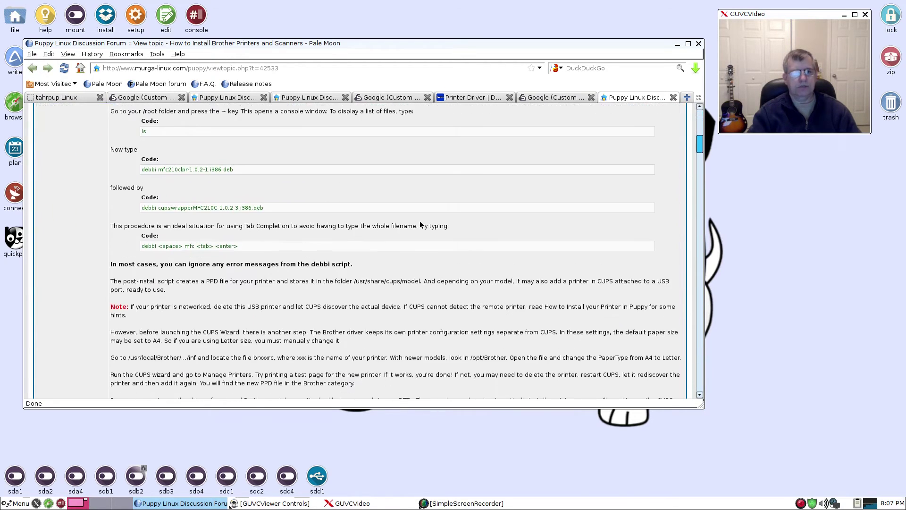
{"action": "scroll", "coordinate": [420, 225], "scroll_direction": "down", "scroll_amount": 4}
{"action": "scroll", "coordinate": [423, 222], "scroll_direction": "down", "scroll_amount": 15}
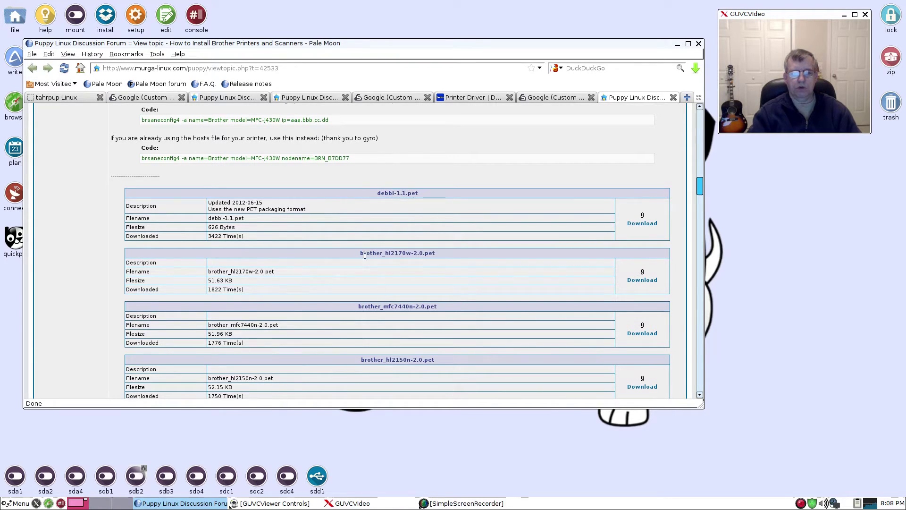
{"action": "left_click", "coordinate": [641, 223]}
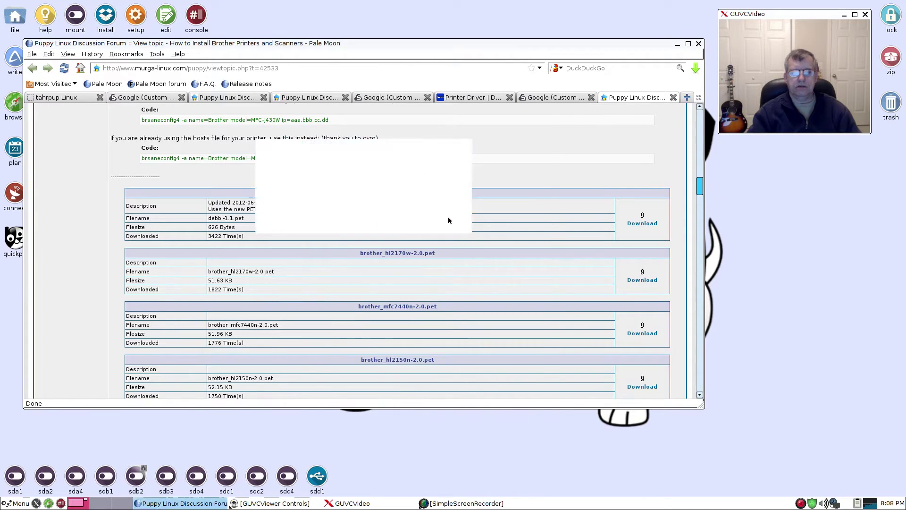
{"action": "left_click", "coordinate": [442, 219]}
{"action": "left_click", "coordinate": [302, 112]}
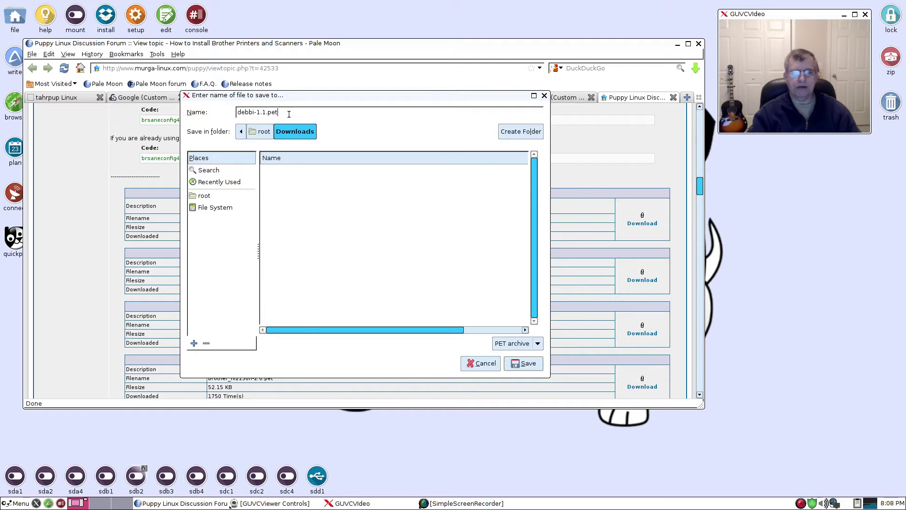
{"action": "left_click", "coordinate": [524, 366]}
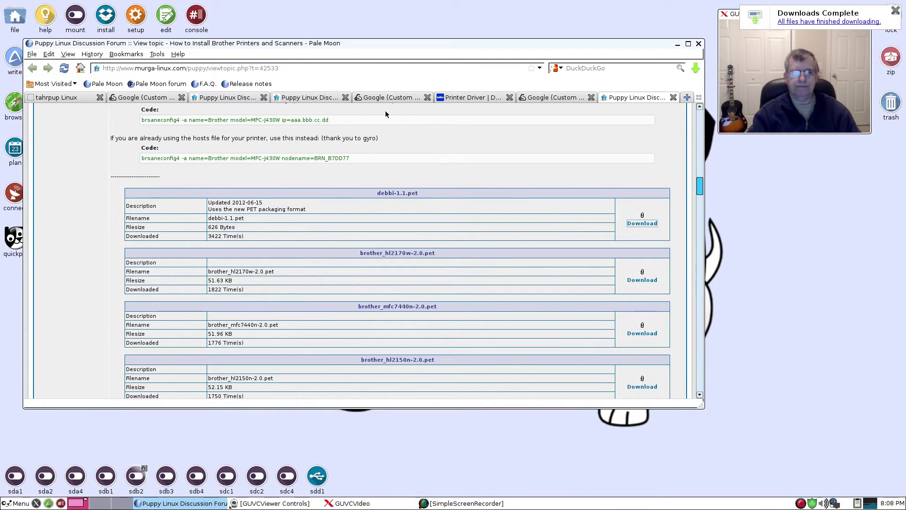
Reposition the Pale Moon window, then minimize it to the taskbar to expose the desktop.
{"action": "left_click_drag", "start_coordinate": [423, 44], "coordinate": [436, 79]}
{"action": "left_click_drag", "start_coordinate": [593, 84], "coordinate": [572, 82]}
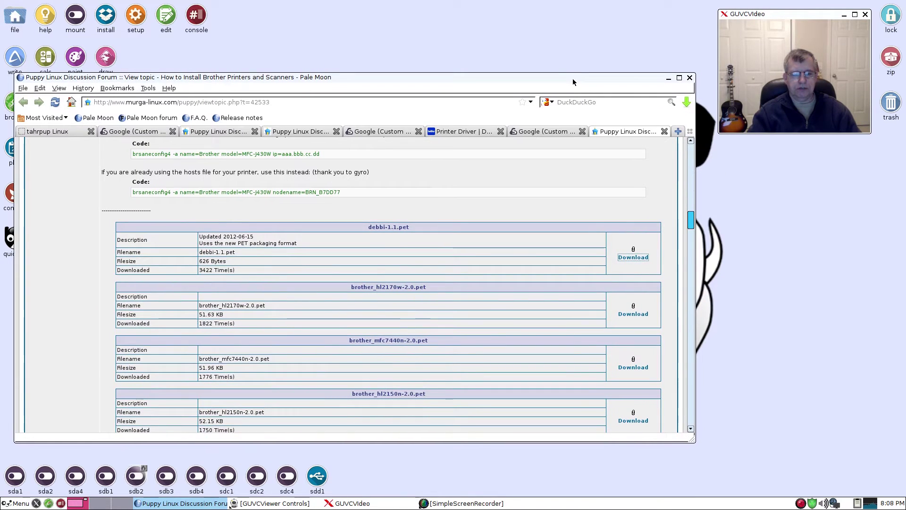
{"action": "left_click", "coordinate": [669, 79]}
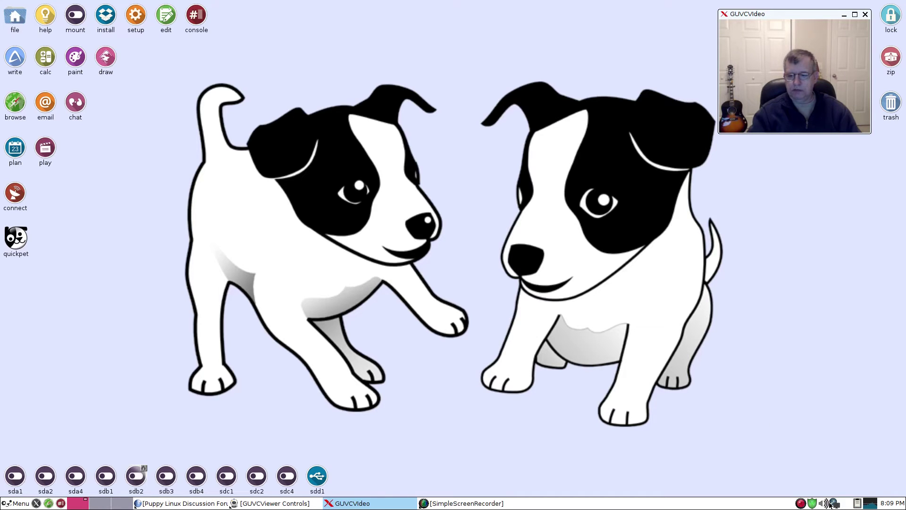
{"action": "mouse_move", "coordinate": [836, 505]}
Show ~/Downloads in a ROX-Filer window on the right, beside a second window showing the home folder.
{"action": "left_click", "coordinate": [14, 18]}
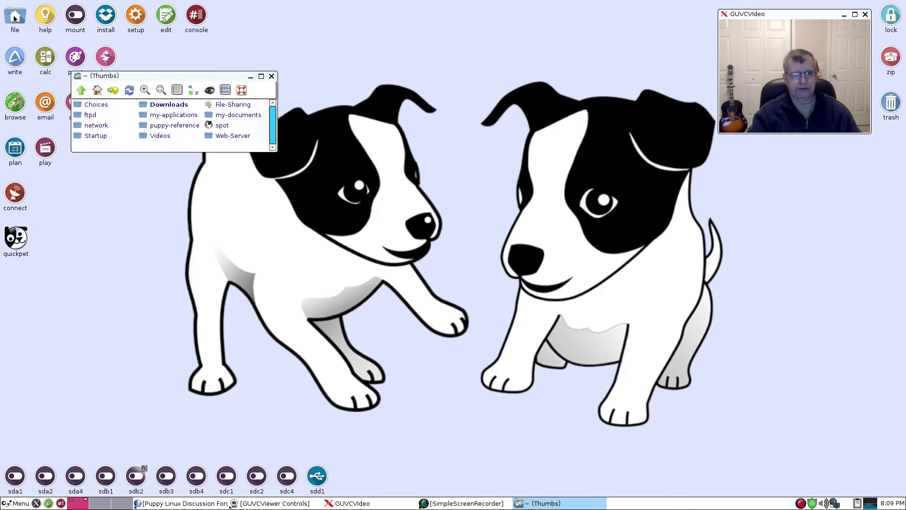
{"action": "left_click", "coordinate": [169, 104]}
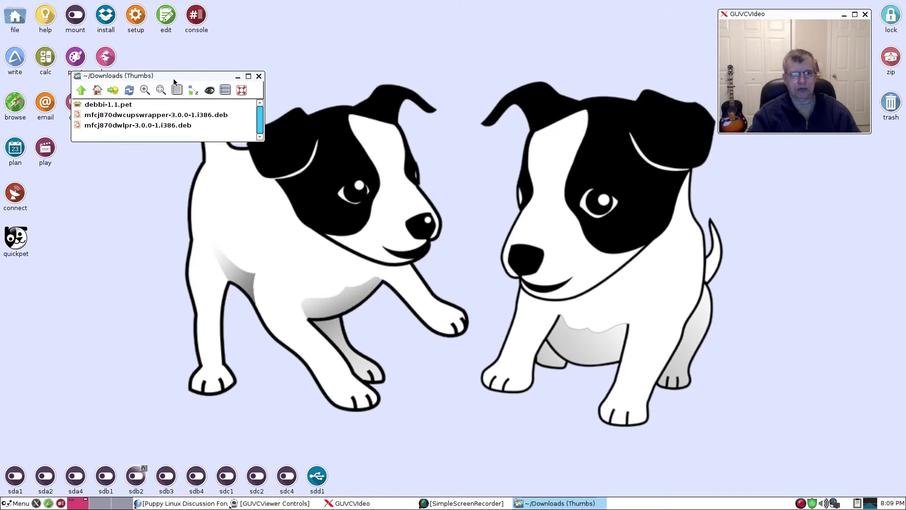
{"action": "left_click_drag", "start_coordinate": [182, 75], "coordinate": [590, 154]}
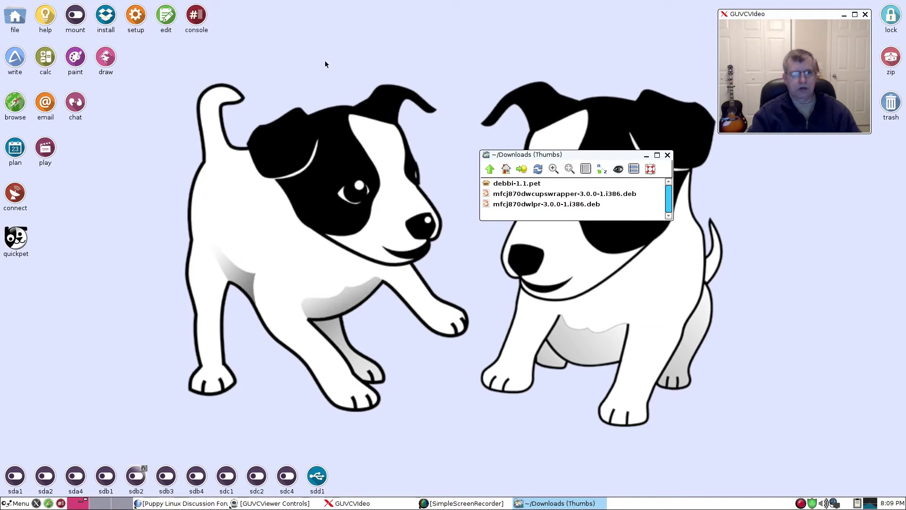
{"action": "left_click", "coordinate": [15, 16]}
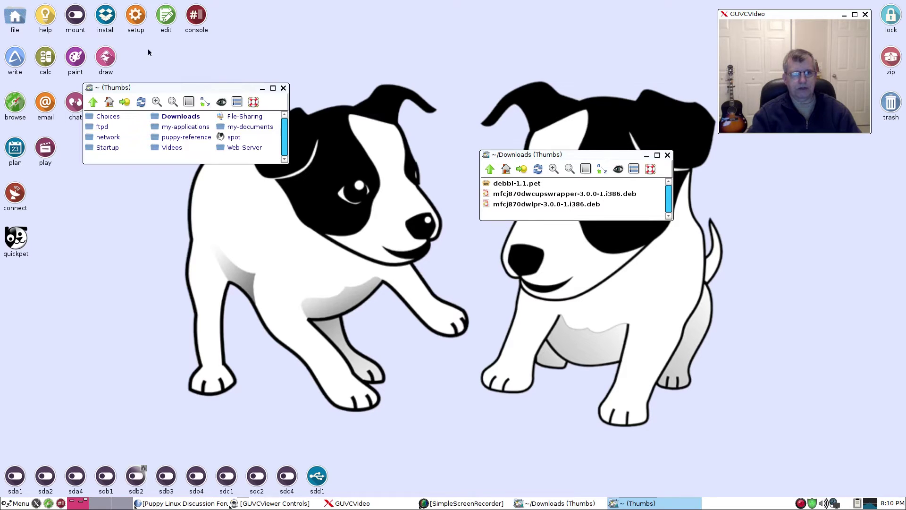
{"action": "left_click_drag", "start_coordinate": [192, 90], "coordinate": [258, 95]}
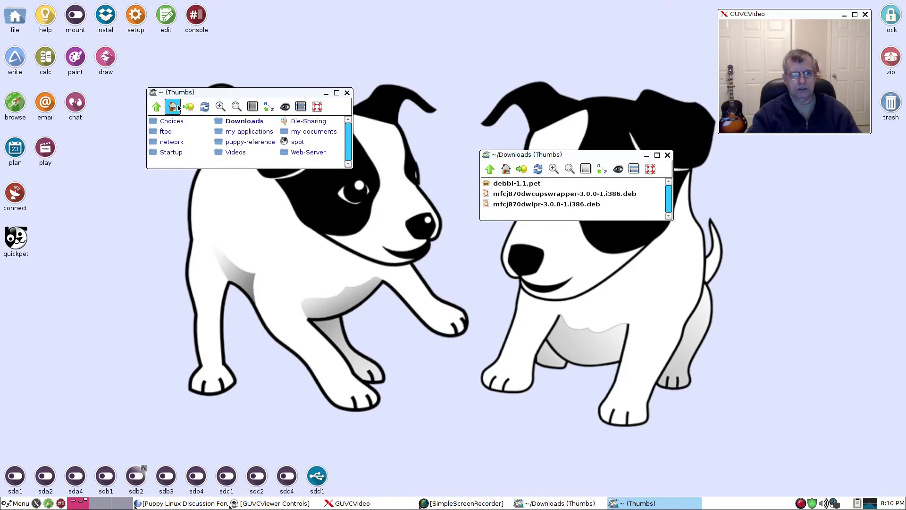
{"action": "left_click", "coordinate": [156, 108]}
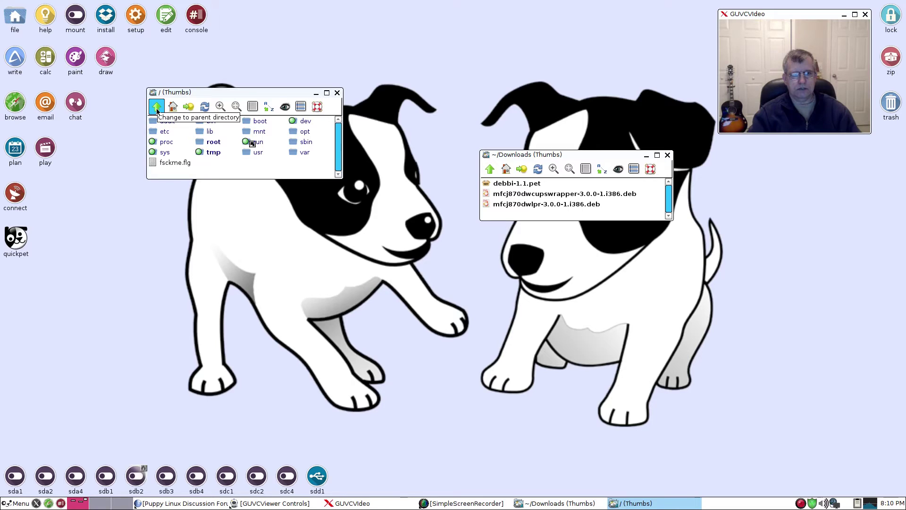
{"action": "left_click", "coordinate": [171, 109]}
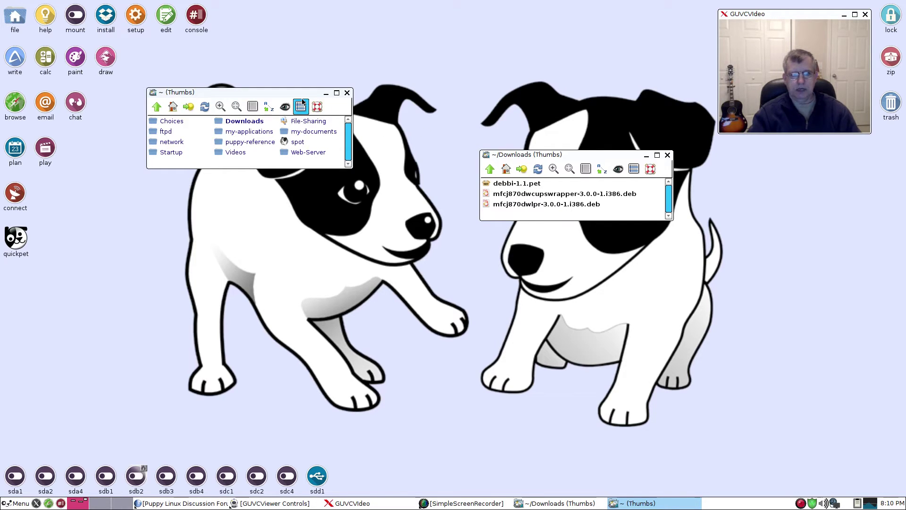
Copy debbi-1.1.pet, the cupswrapper and the lpr .deb packages into /root, then close Downloads.
{"action": "left_click_drag", "start_coordinate": [298, 92], "coordinate": [282, 51]}
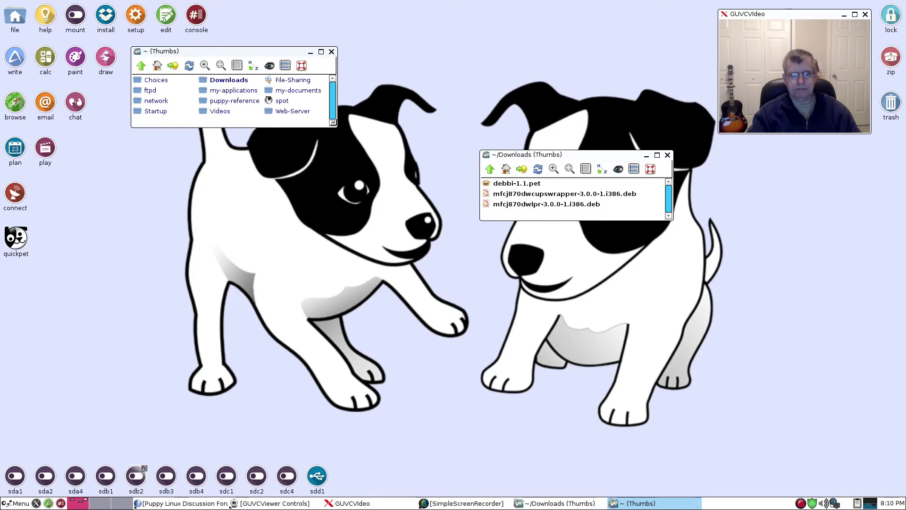
{"action": "left_click_drag", "start_coordinate": [336, 126], "coordinate": [443, 235]}
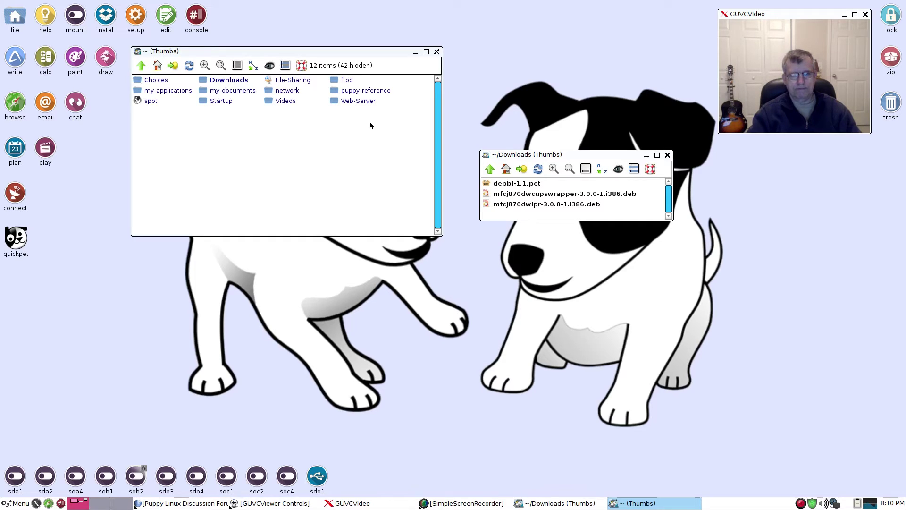
{"action": "left_click_drag", "start_coordinate": [488, 188], "coordinate": [165, 135]}
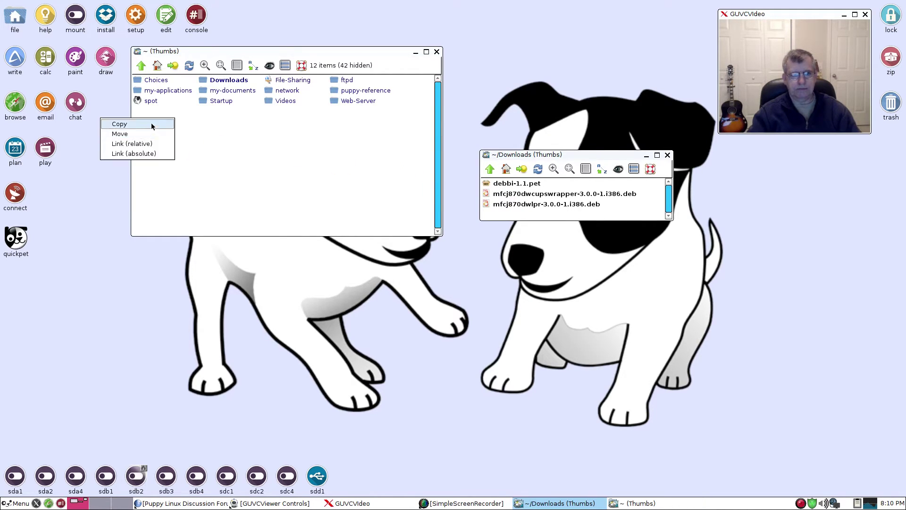
{"action": "left_click", "coordinate": [149, 123]}
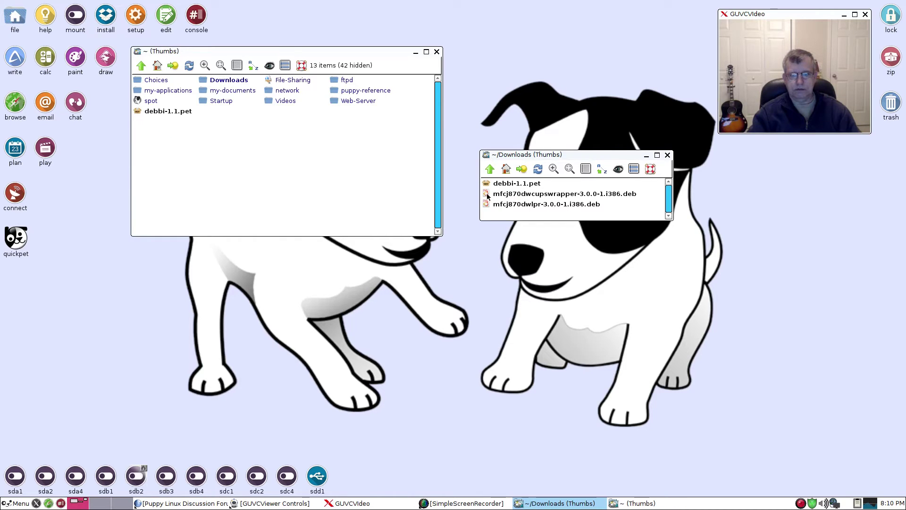
{"action": "left_click_drag", "start_coordinate": [484, 194], "coordinate": [243, 136]}
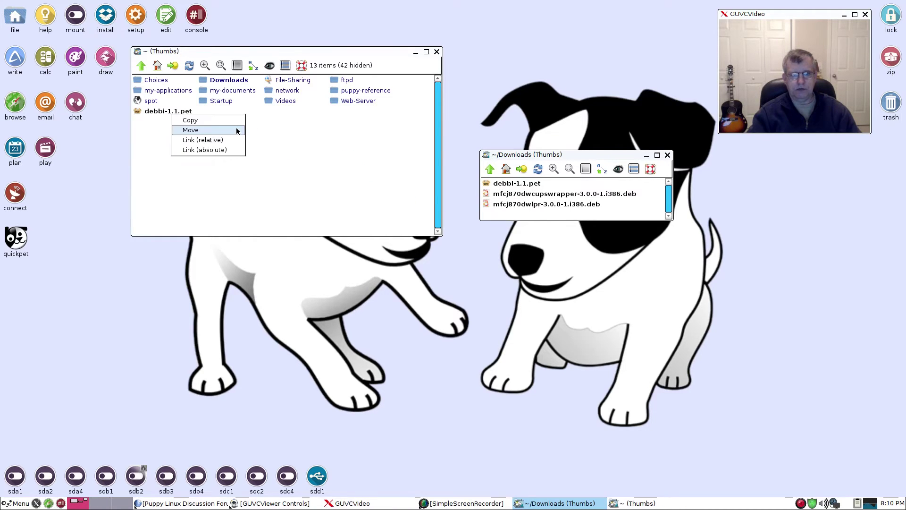
{"action": "left_click", "coordinate": [201, 121]}
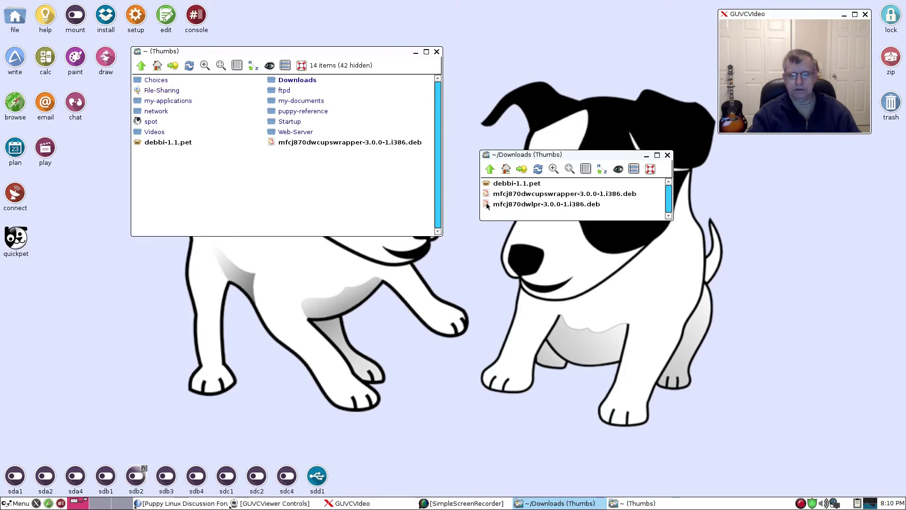
{"action": "left_click_drag", "start_coordinate": [486, 204], "coordinate": [150, 169]}
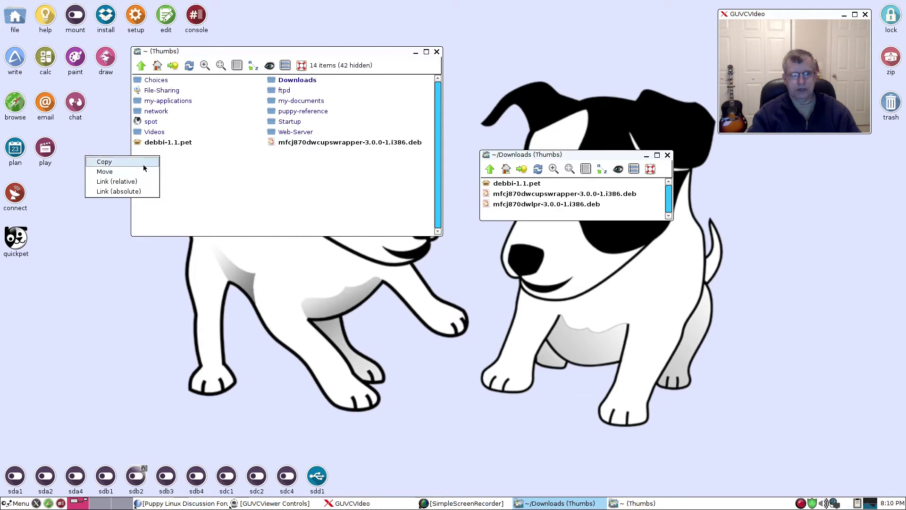
{"action": "left_click", "coordinate": [141, 164]}
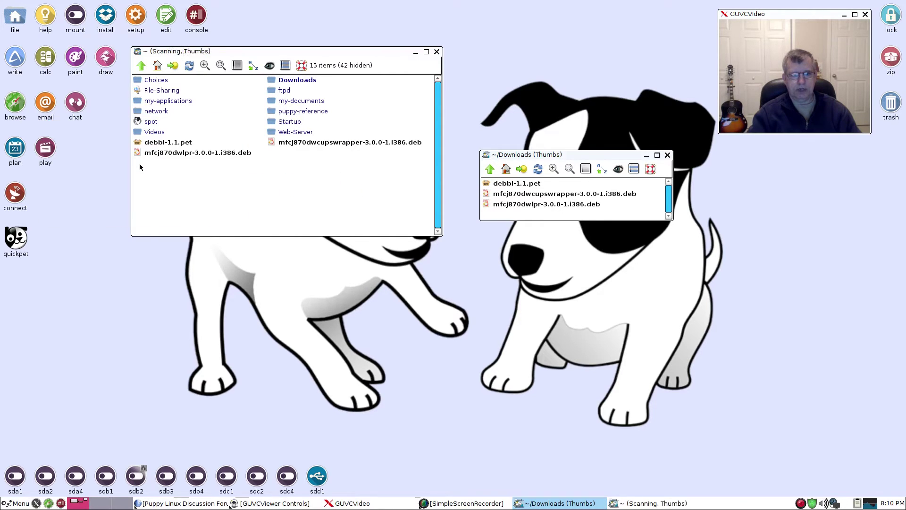
{"action": "left_click", "coordinate": [668, 155]}
{"action": "left_click_drag", "start_coordinate": [340, 53], "coordinate": [496, 114]}
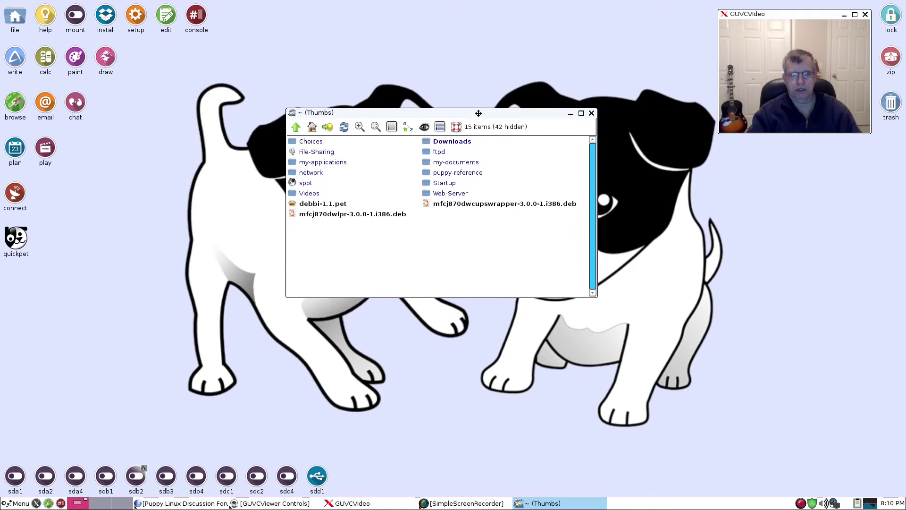
Install debbi-1.1.pet through the Package Manager, then open a root terminal.
{"action": "left_click", "coordinate": [298, 205]}
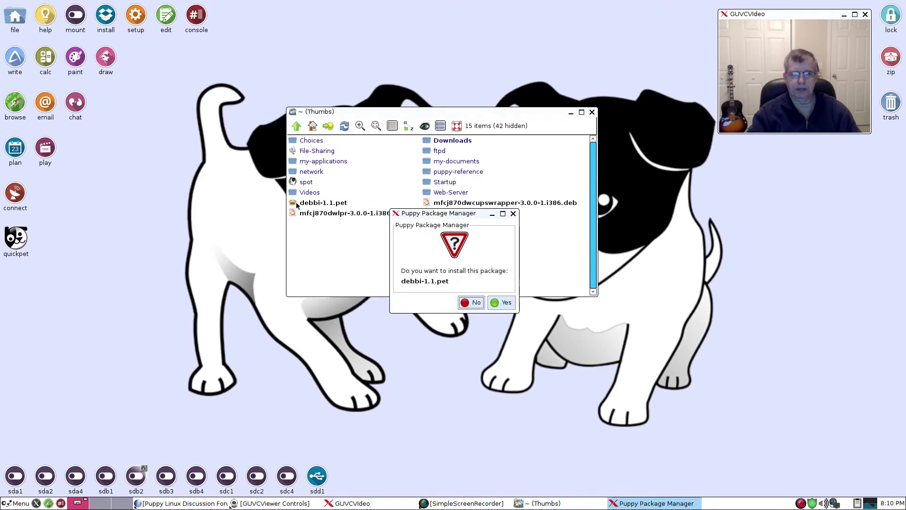
{"action": "left_click", "coordinate": [502, 305]}
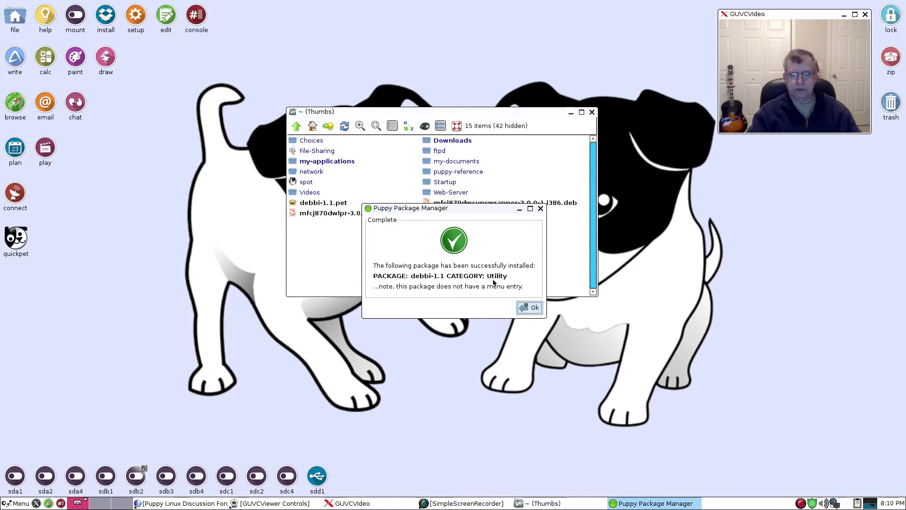
{"action": "left_click", "coordinate": [531, 307]}
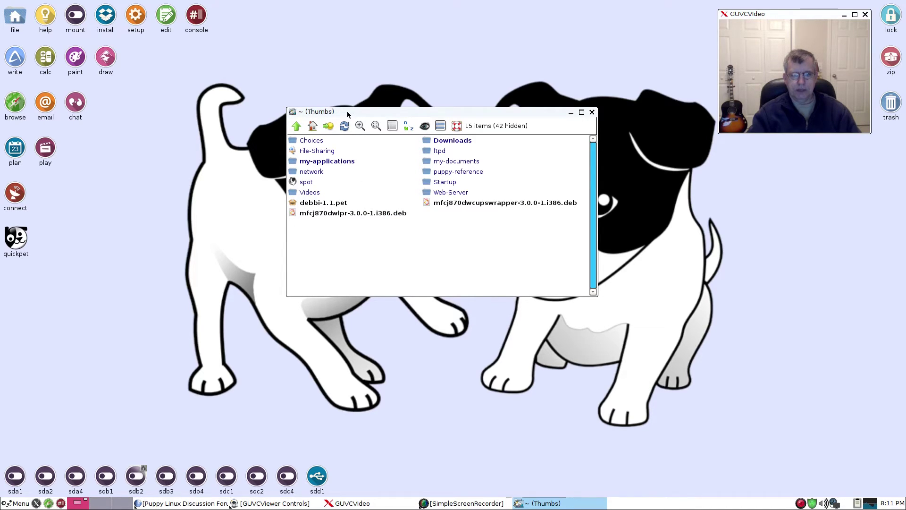
{"action": "left_click_drag", "start_coordinate": [346, 112], "coordinate": [323, 40]}
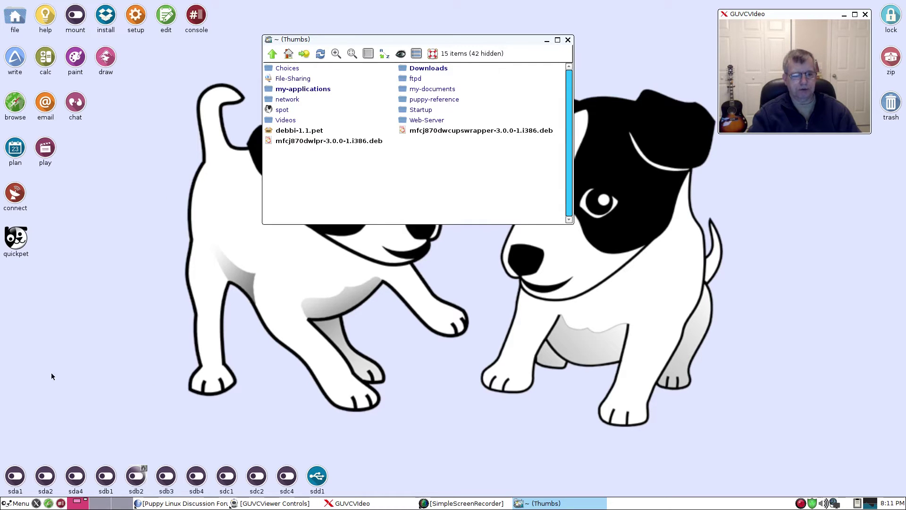
{"action": "left_click", "coordinate": [61, 504]}
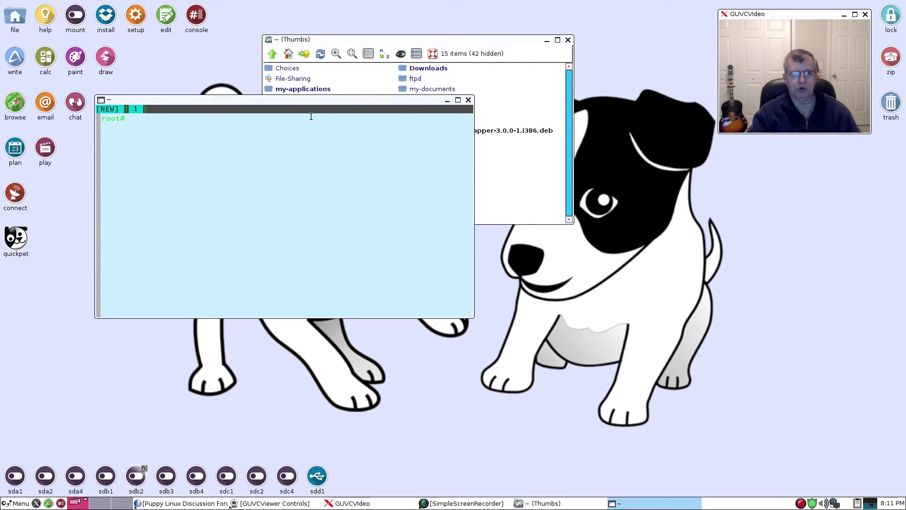
Maximize and restore the urxvt terminal, then drag it lower right to uncover the file list.
{"action": "double_click", "coordinate": [312, 100]}
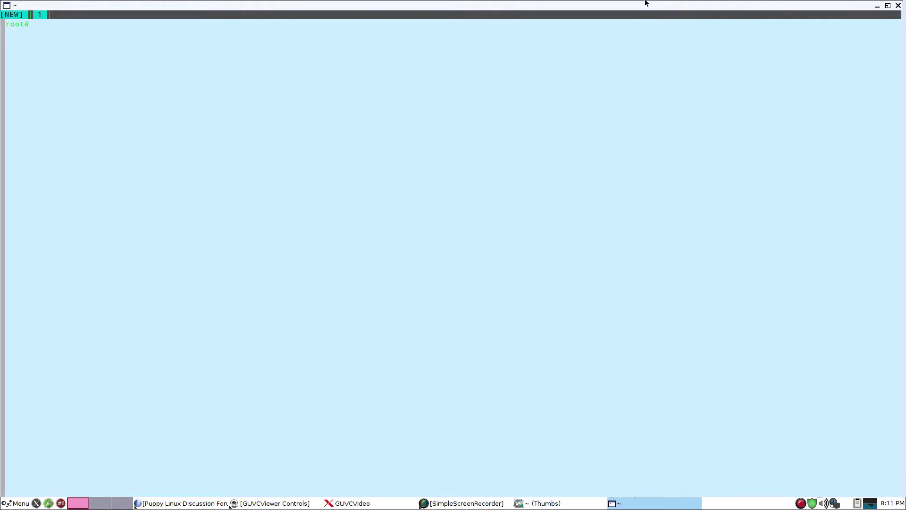
{"action": "left_click", "coordinate": [888, 5]}
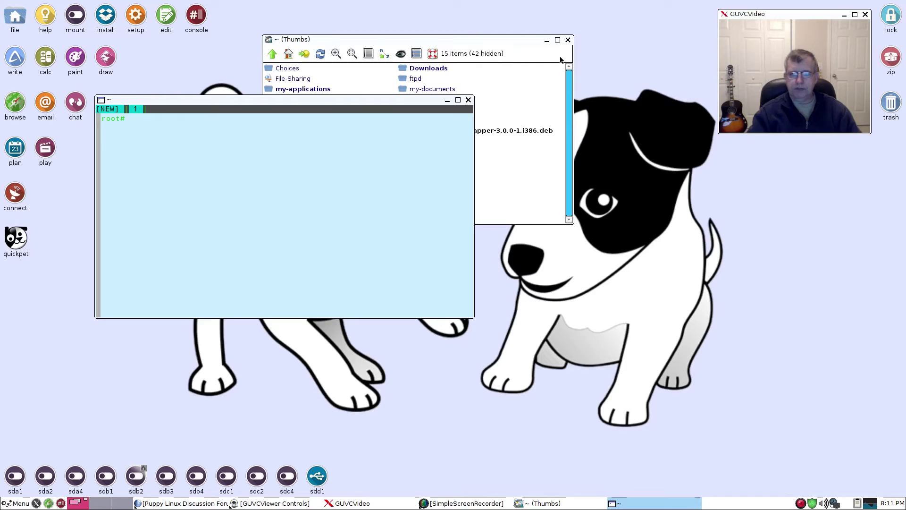
{"action": "left_click_drag", "start_coordinate": [317, 100], "coordinate": [463, 239]}
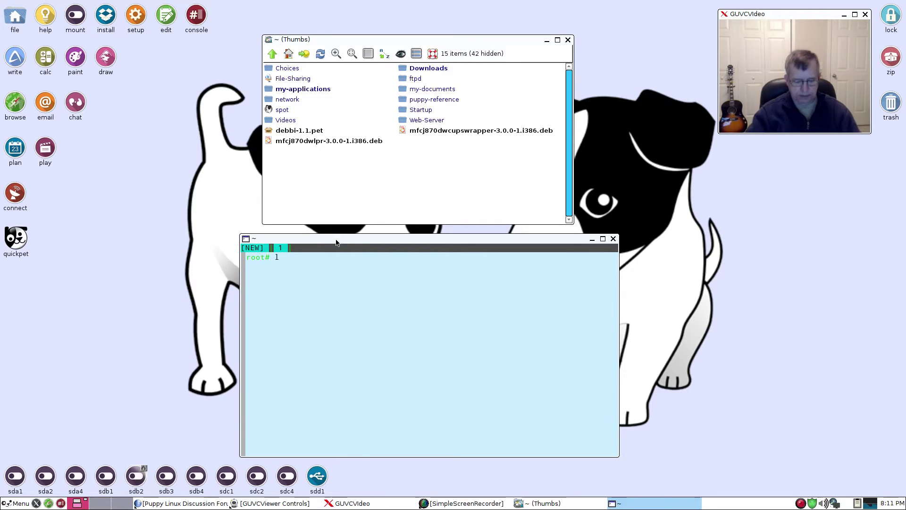
List /root with ls and enter the command debbi mfcj870dwlpr-3.0.0-1.i386.deb.
{"action": "type", "text": "ls"}
{"action": "key", "text": "Return"}
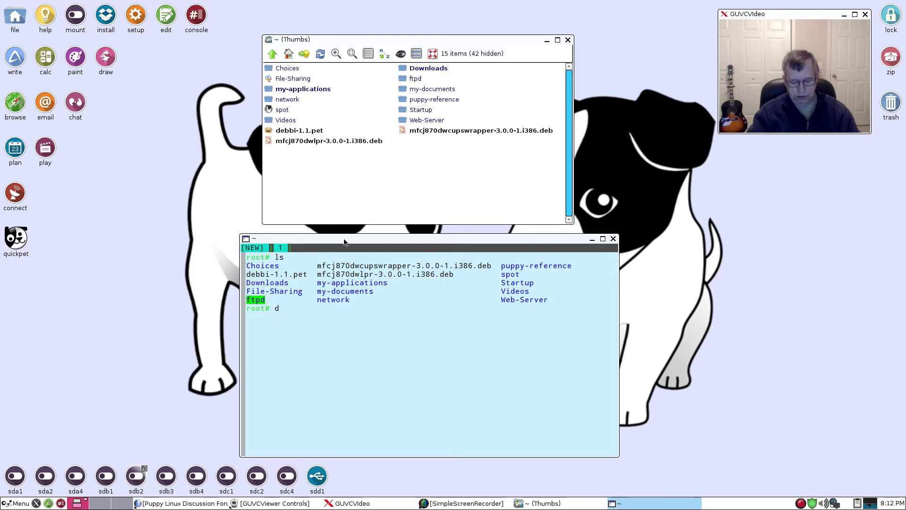
{"action": "type", "text": "bi"}
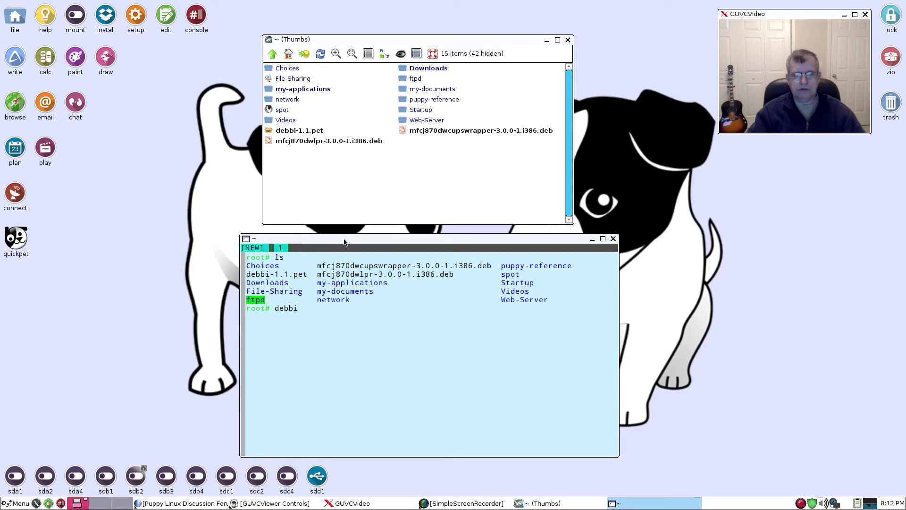
{"action": "type", "text": "m"}
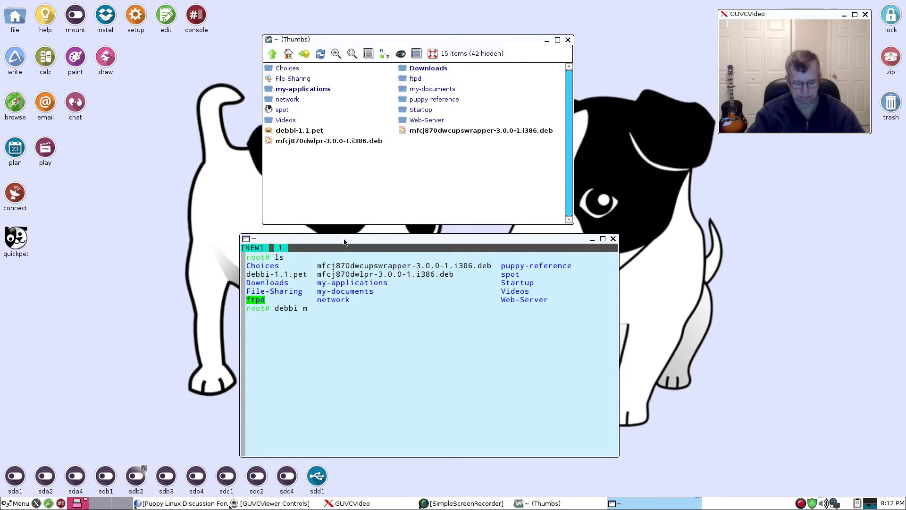
{"action": "type", "text": "fc"}
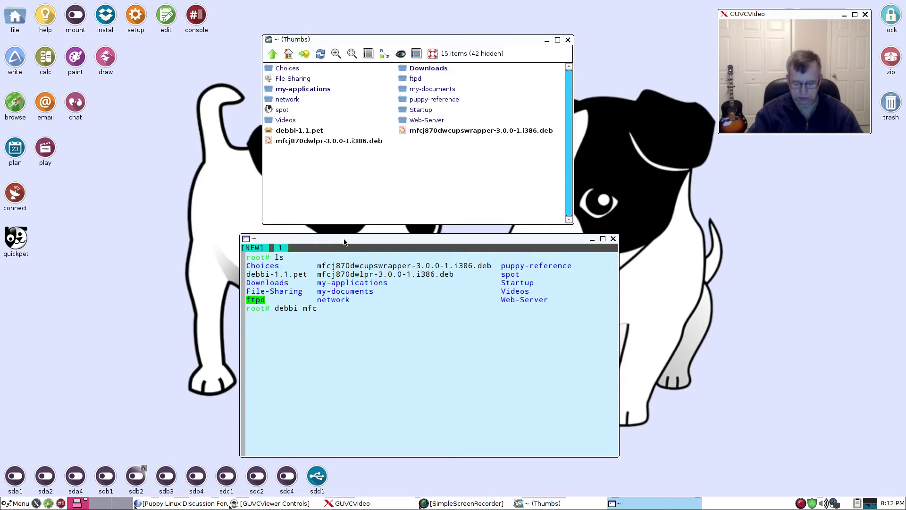
{"action": "type", "text": "j870dwl"}
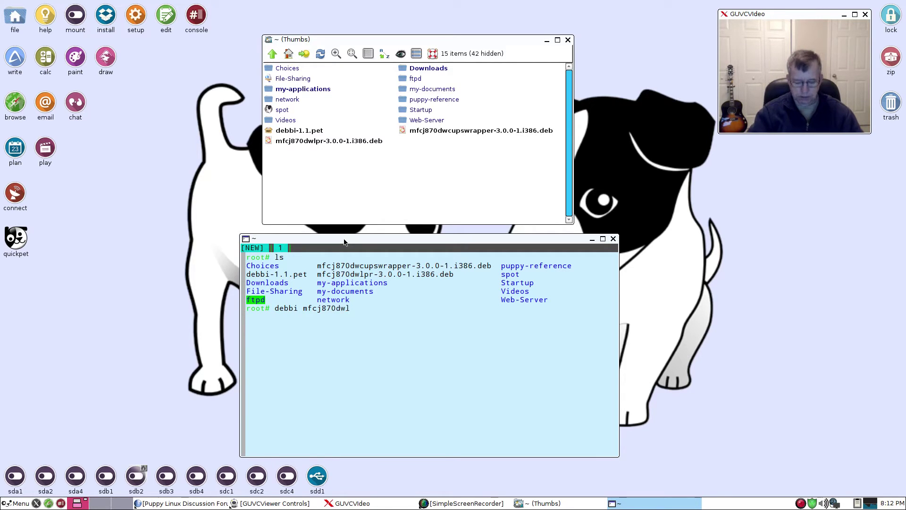
{"action": "type", "text": "pr-3.0."}
{"action": "key", "text": "BackSpace"}
{"action": "type", "text": "-1"}
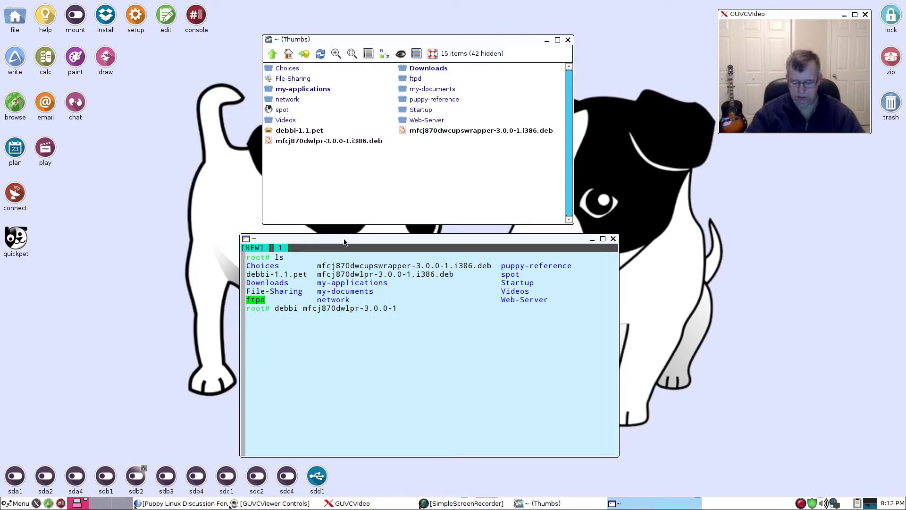
{"action": "type", "text": "."}
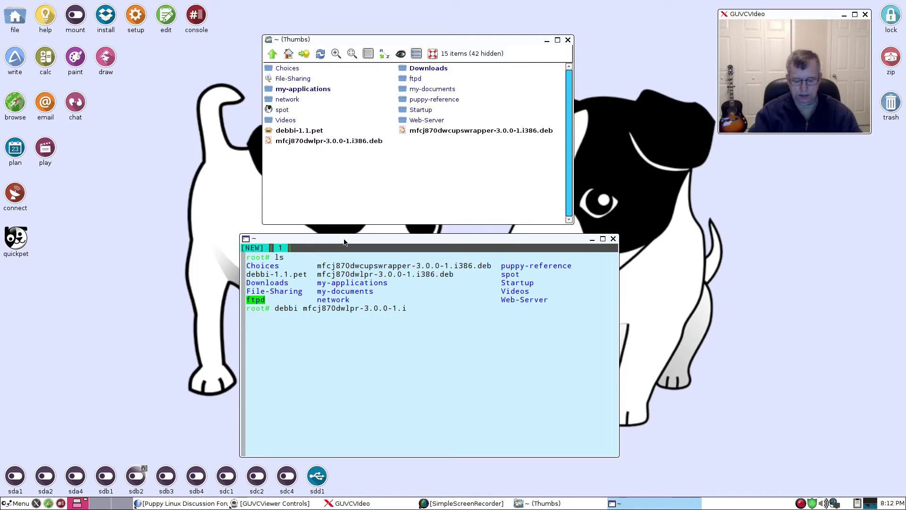
{"action": "type", "text": "i386"}
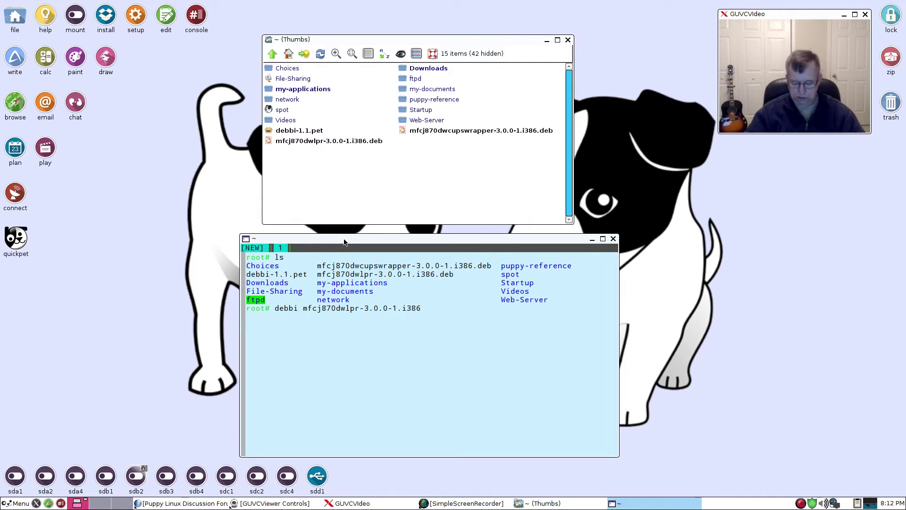
{"action": "type", "text": ".deb"}
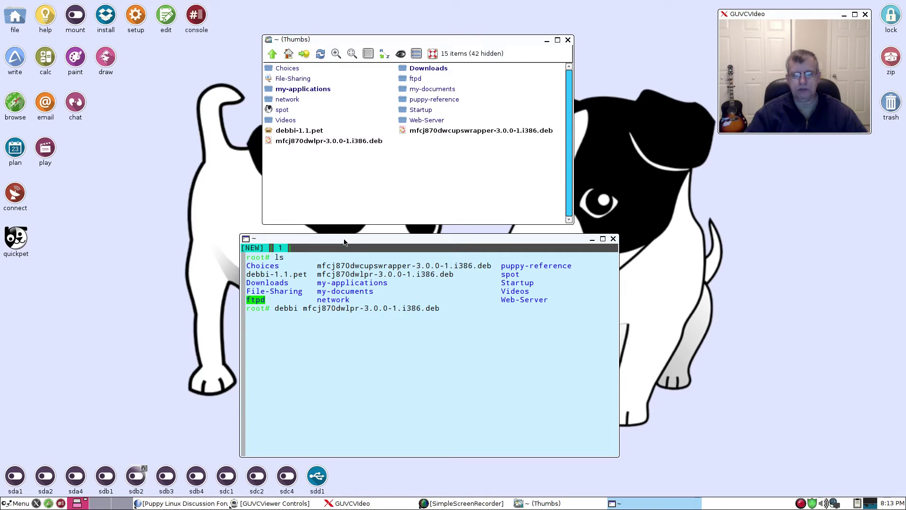
Run the lpr driver install, then install mfcj870dwcupswrapper-3.0.0-1.i386.deb with debbi.
{"action": "key", "text": "Return"}
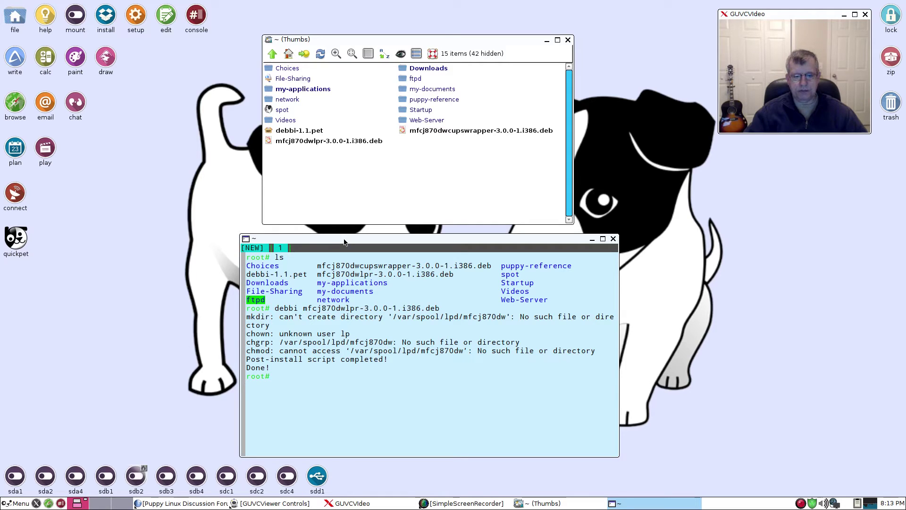
{"action": "key", "text": "Up"}
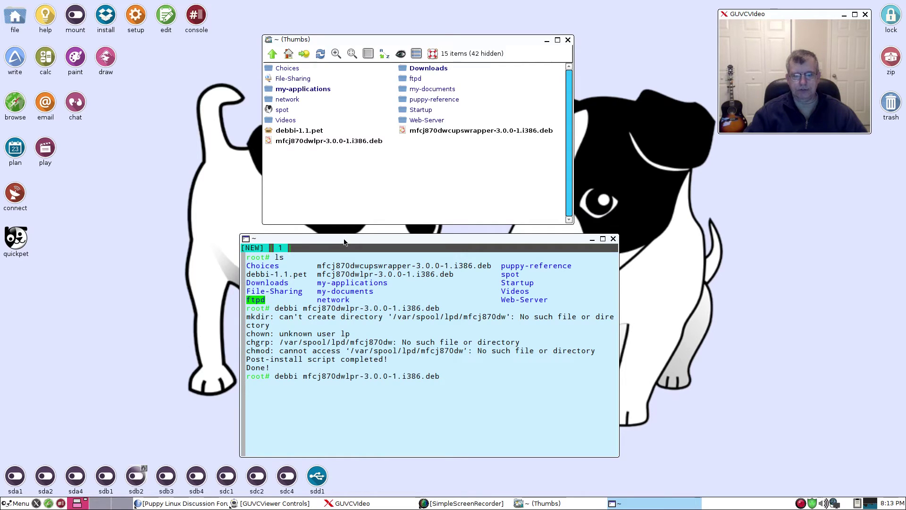
{"action": "key", "text": "Right"}
{"action": "key", "text": "Right"}
{"action": "key", "text": "Right"}
{"action": "key", "text": "Right"}
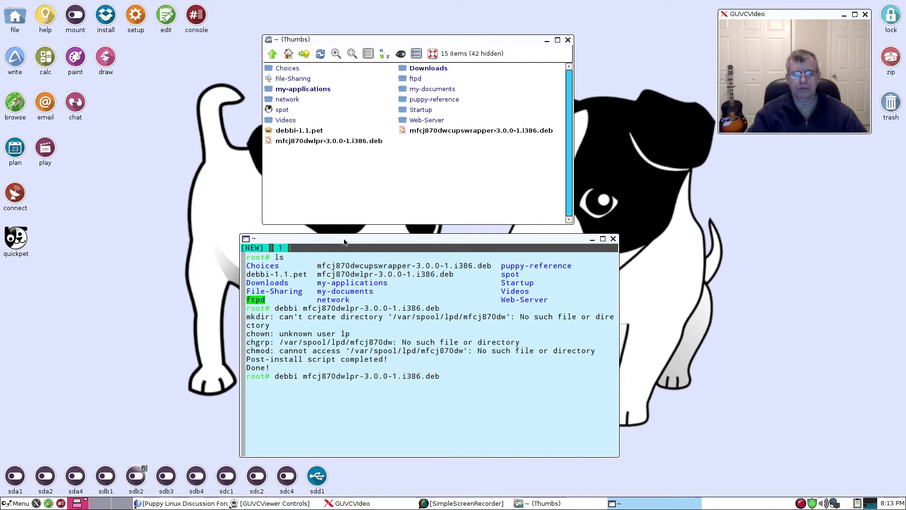
{"action": "key", "text": "BackSpace"}
{"action": "key", "text": "BackSpace"}
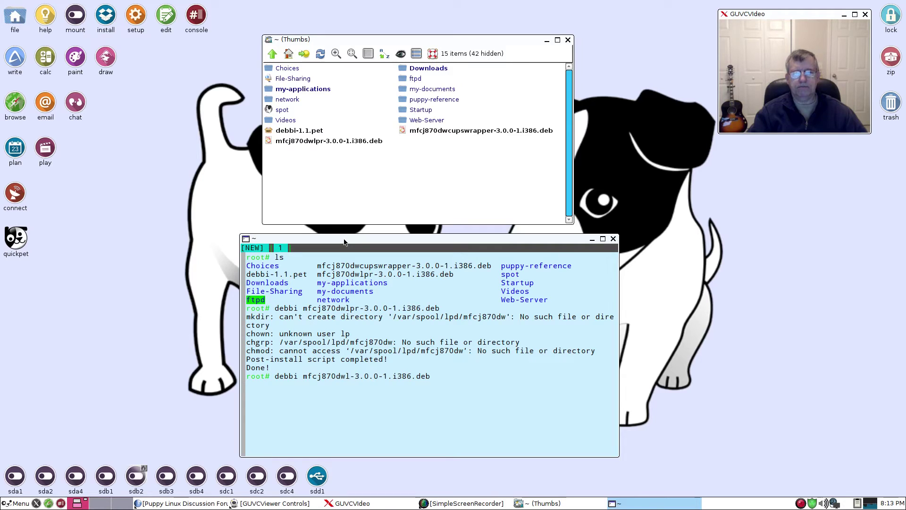
{"action": "key", "text": "BackSpace"}
{"action": "type", "text": "cupswra"}
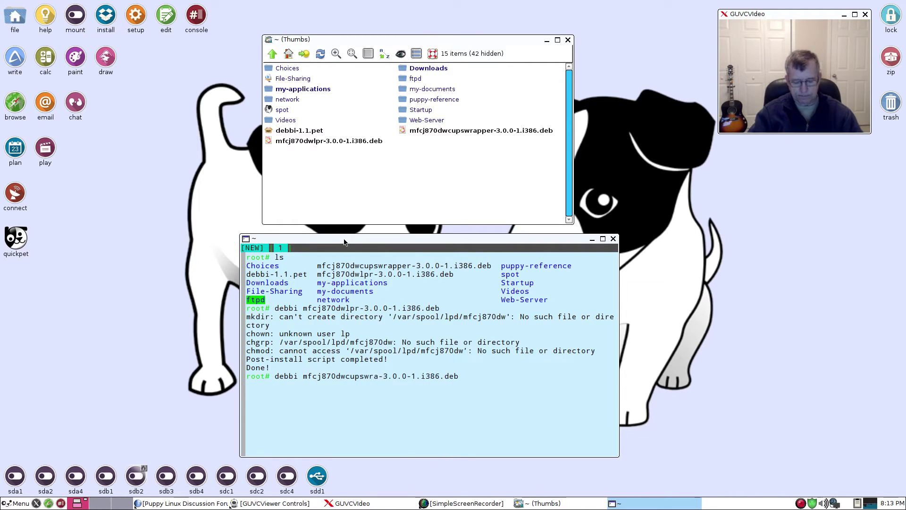
{"action": "type", "text": "pper"}
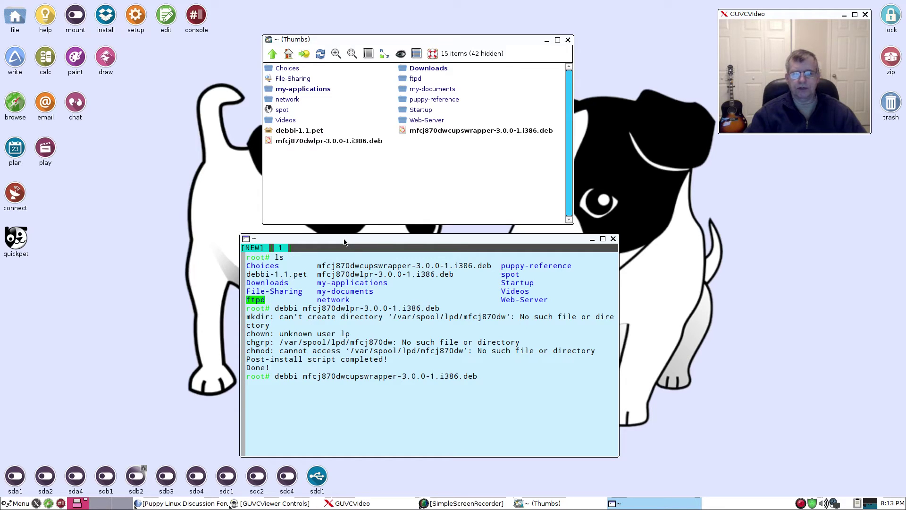
{"action": "key", "text": "Return"}
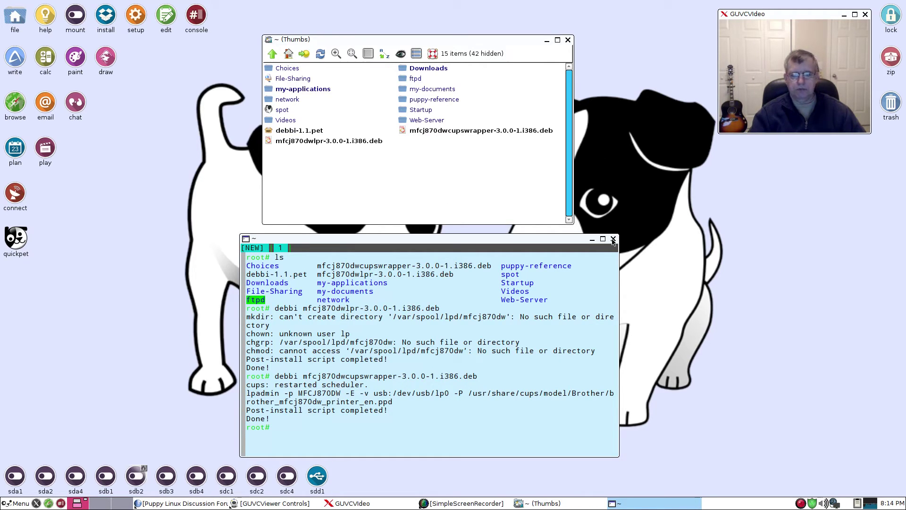
Close the urxvt terminal and the ROX-Filer home folder window.
{"action": "left_click", "coordinate": [613, 239]}
{"action": "left_click", "coordinate": [568, 39]}
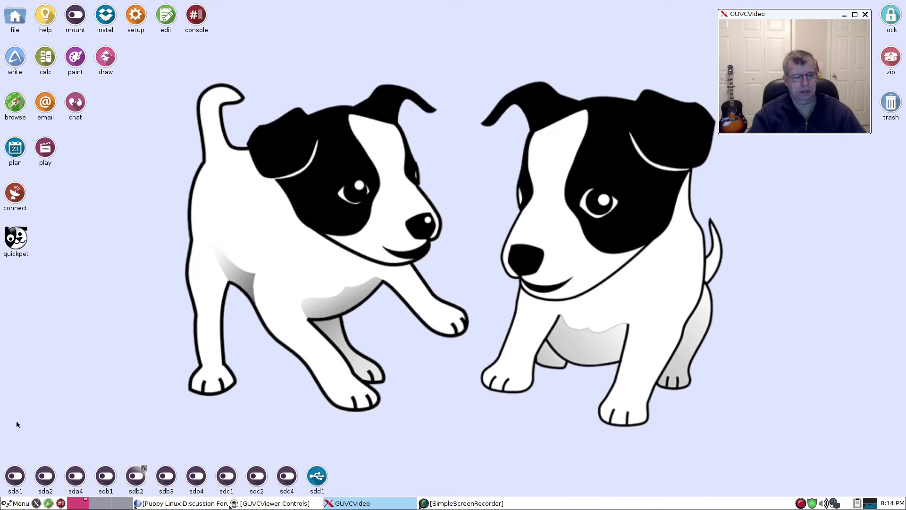
Start the CUPS Printer Wizard from Menu > Setup and choose 'Manage printers and printing tasks' for localhost:631.
{"action": "left_click", "coordinate": [9, 504]}
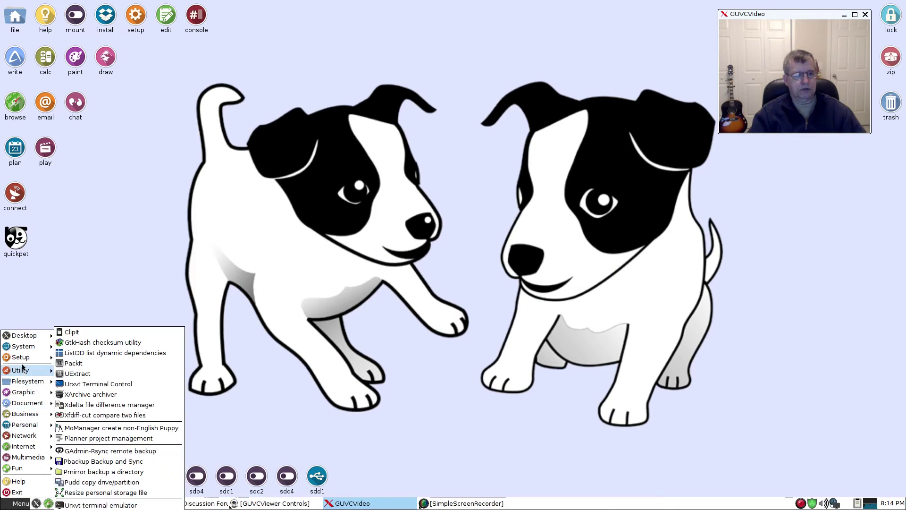
{"action": "mouse_move", "coordinate": [22, 348]}
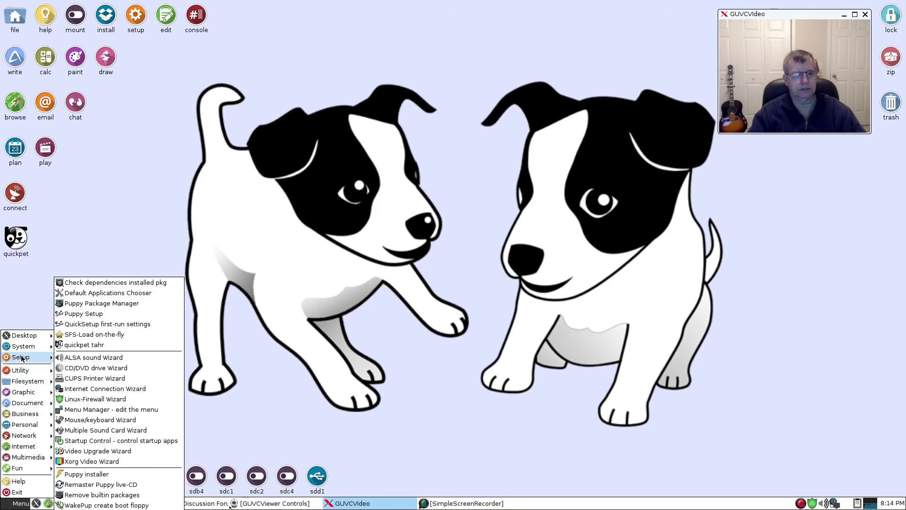
{"action": "left_click", "coordinate": [97, 379]}
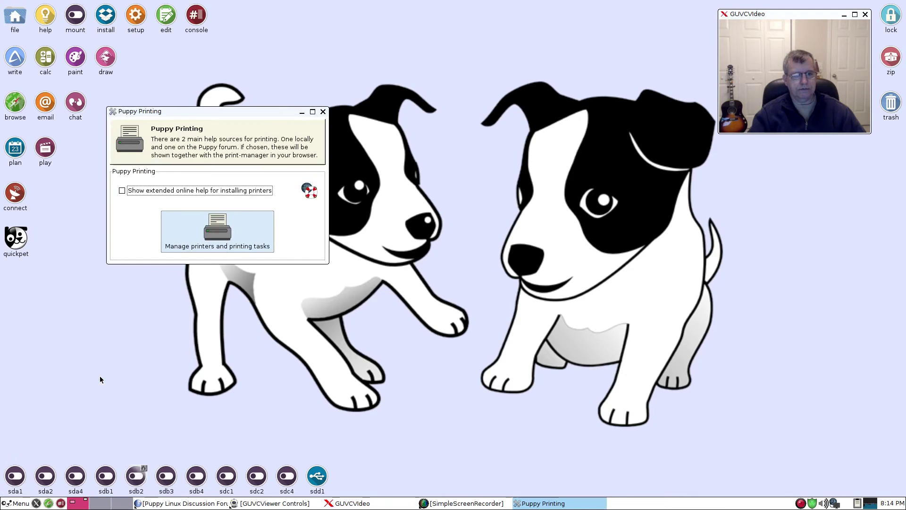
{"action": "left_click", "coordinate": [220, 234]}
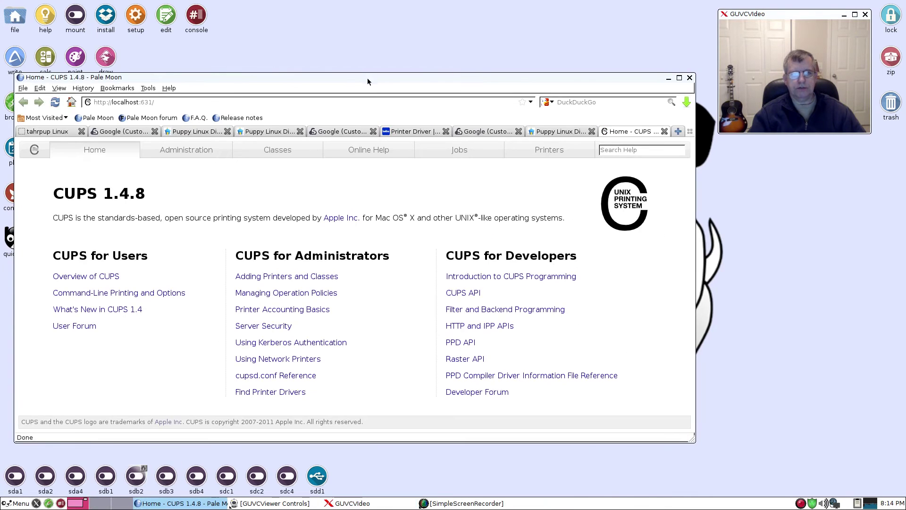
Nudge the browser window right and follow 'Adding Printers and Classes' to CUPS Administration.
{"action": "mouse_move", "coordinate": [368, 82]}
{"action": "left_mouse_down"}
{"action": "mouse_move", "coordinate": [411, 77]}
{"action": "mouse_move", "coordinate": [370, 86]}
{"action": "left_mouse_up"}
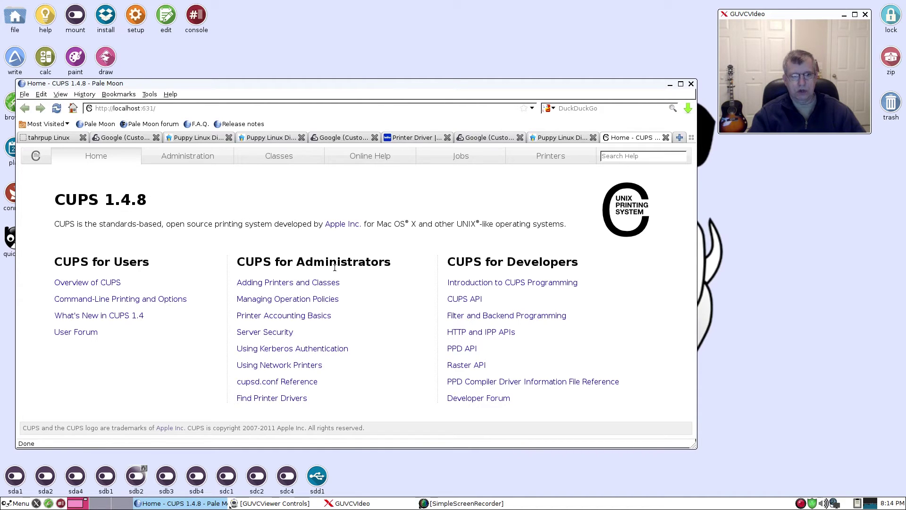
{"action": "left_click", "coordinate": [285, 285]}
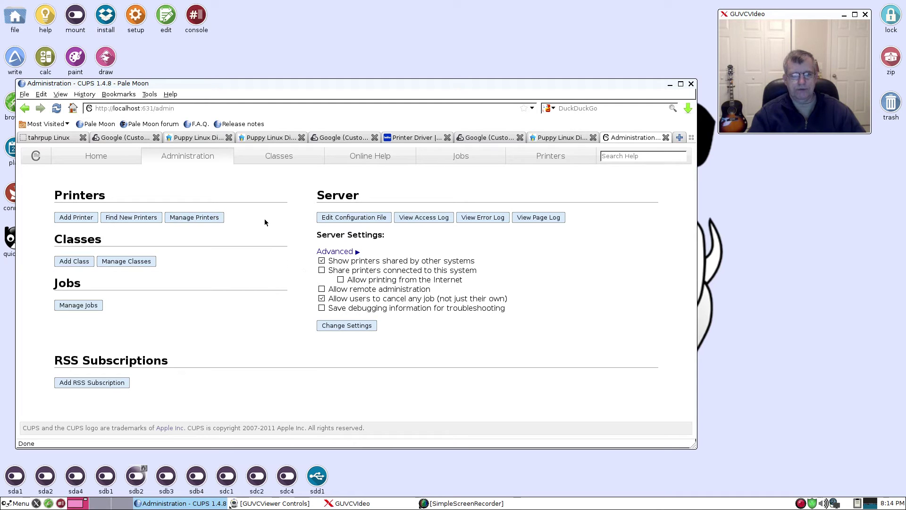
Enable printer sharing, Internet printing and remote administration, then view the printer list.
{"action": "left_click", "coordinate": [322, 271]}
{"action": "left_click", "coordinate": [340, 280]}
{"action": "left_click", "coordinate": [321, 290]}
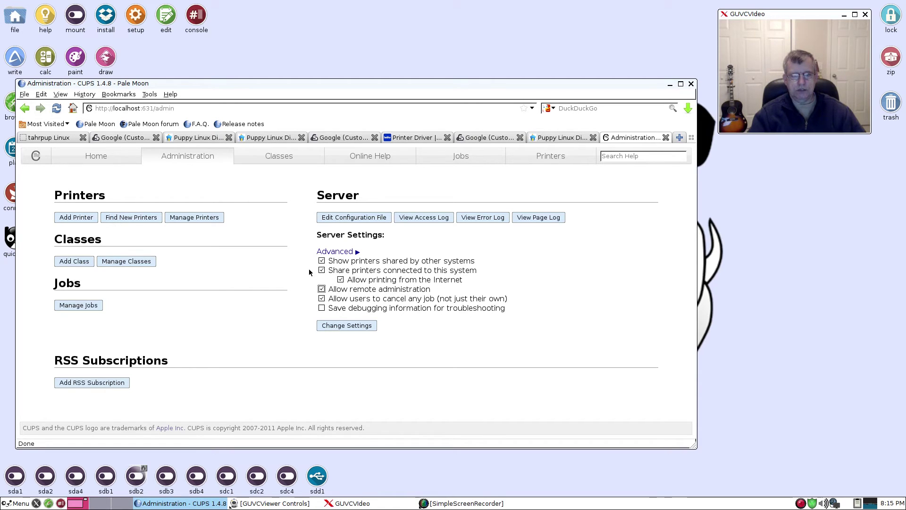
{"action": "left_click", "coordinate": [192, 219]}
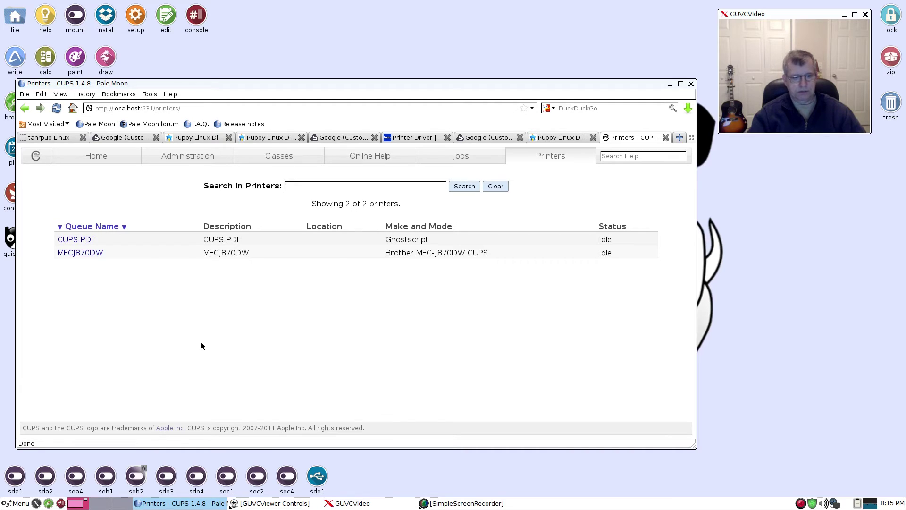
Go back to the CUPS Administration page at localhost:631/admin.
{"action": "left_click", "coordinate": [184, 156]}
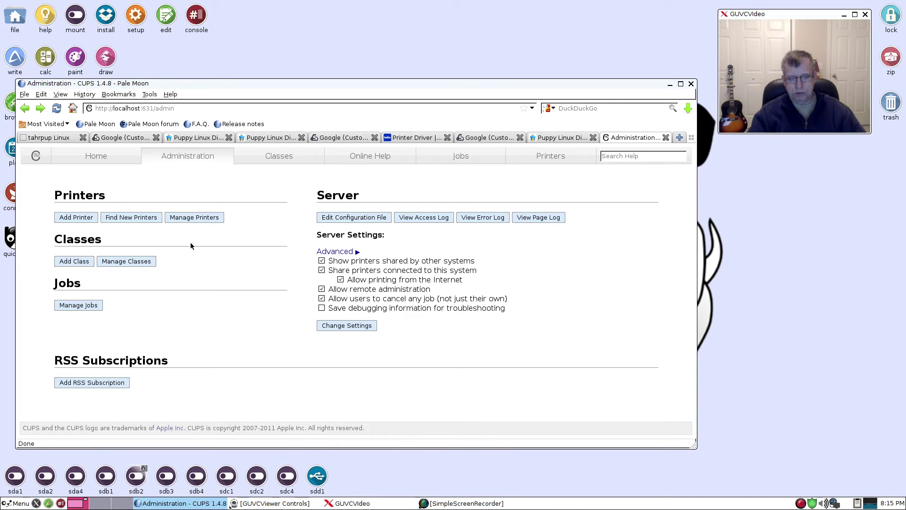
Start adding an Internet Printing Protocol printer with connection URI ipp://192.168.1.7.
{"action": "left_click", "coordinate": [69, 217]}
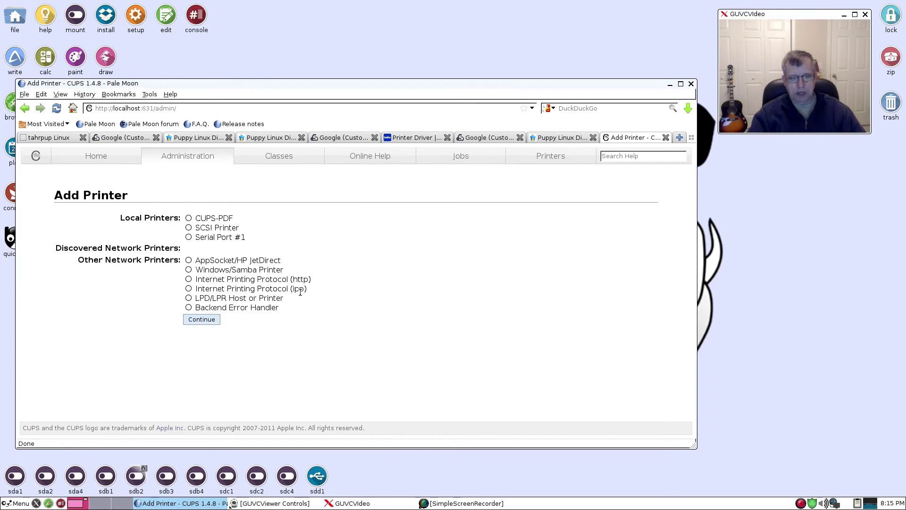
{"action": "left_click", "coordinate": [189, 289]}
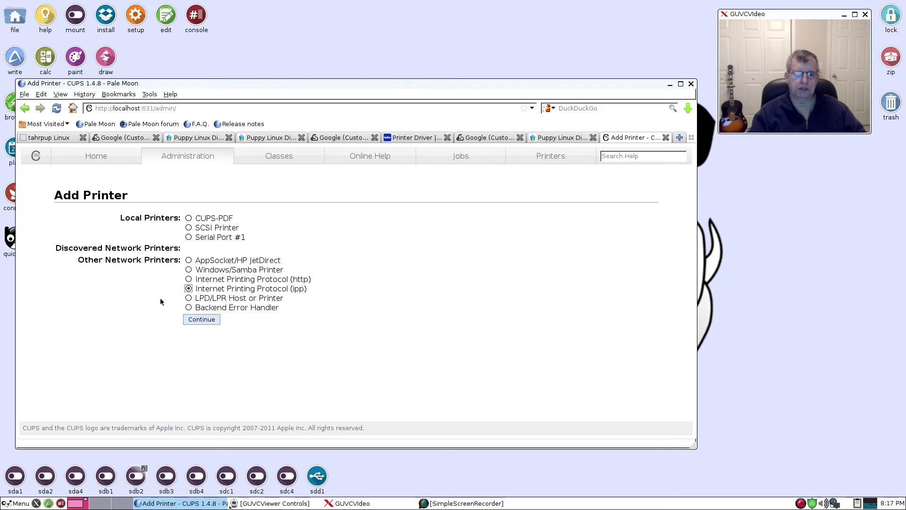
{"action": "left_click", "coordinate": [192, 324]}
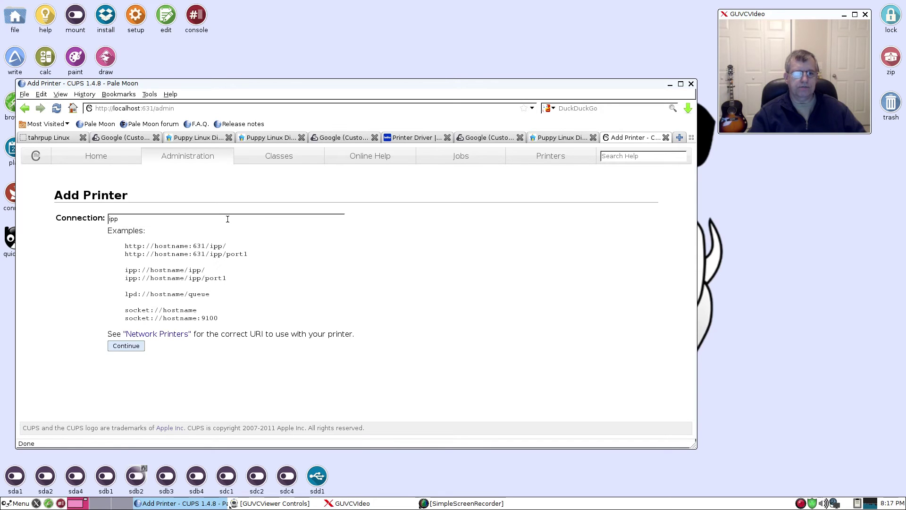
{"action": "left_click", "coordinate": [132, 220]}
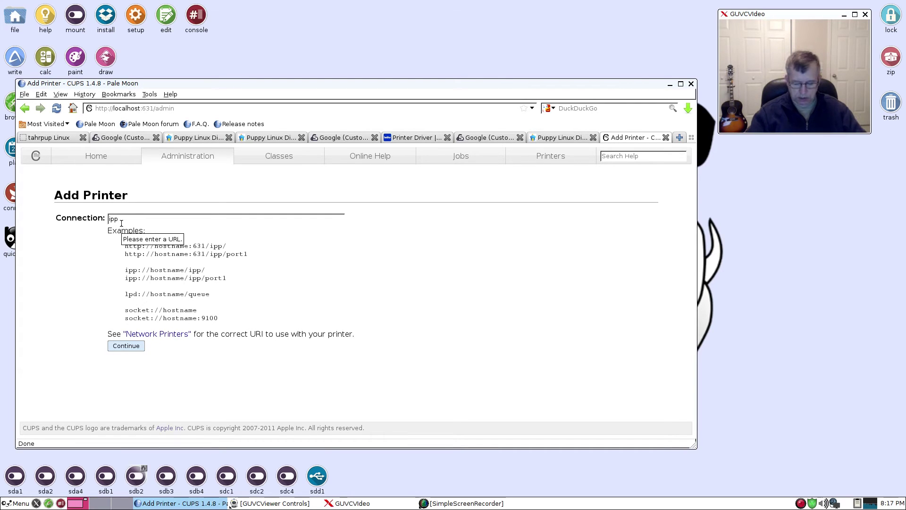
{"action": "type", "text": ":/"}
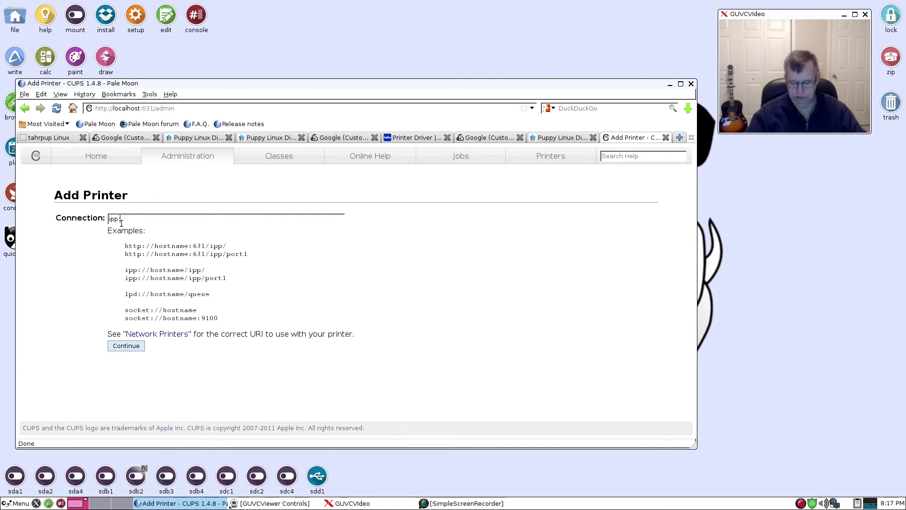
{"action": "type", "text": "/192.1"}
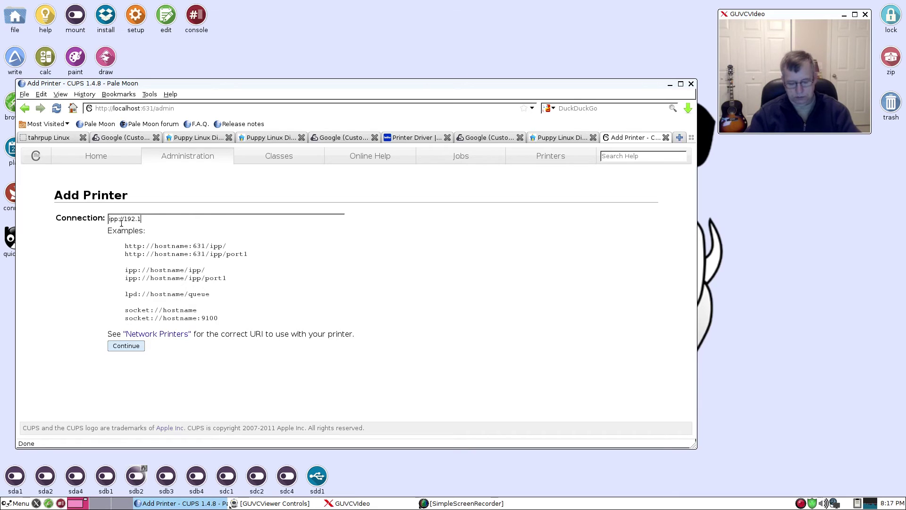
{"action": "type", "text": "68.1.7"}
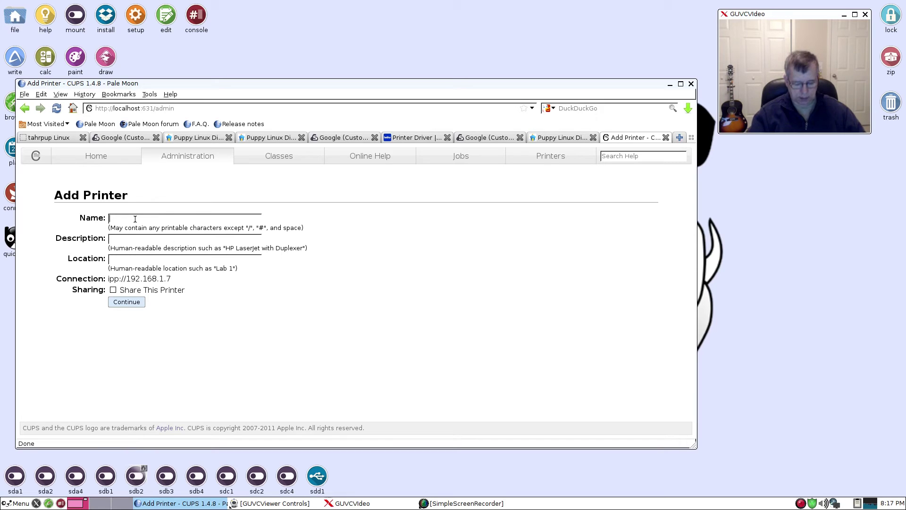
Name the printer 'Brother', describe it as 'Printer', set location 'Upstairs', and share it.
{"action": "type", "text": "Brothe"}
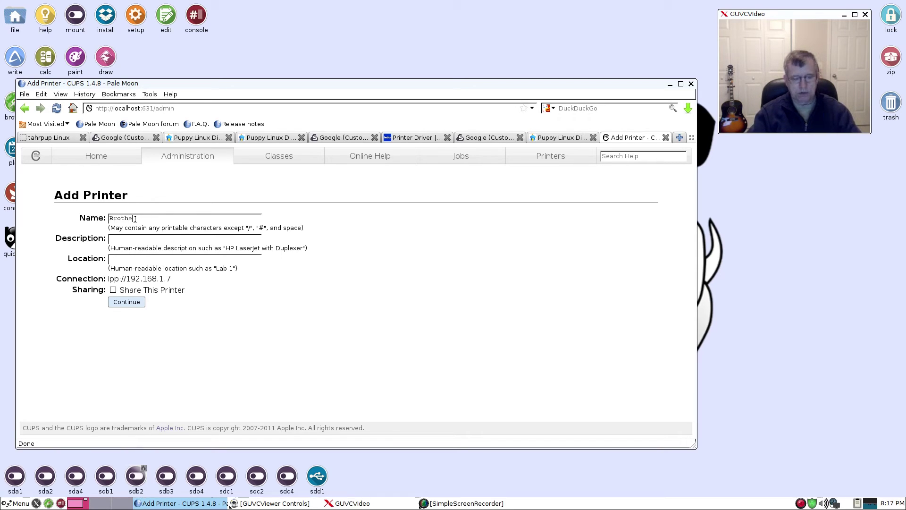
{"action": "type", "text": "r"}
{"action": "left_click", "coordinate": [125, 242]}
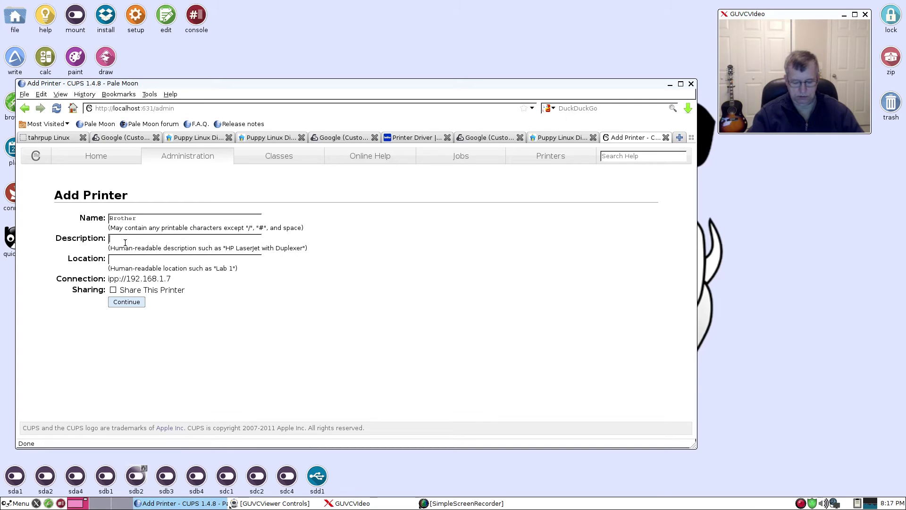
{"action": "type", "text": "Printer"}
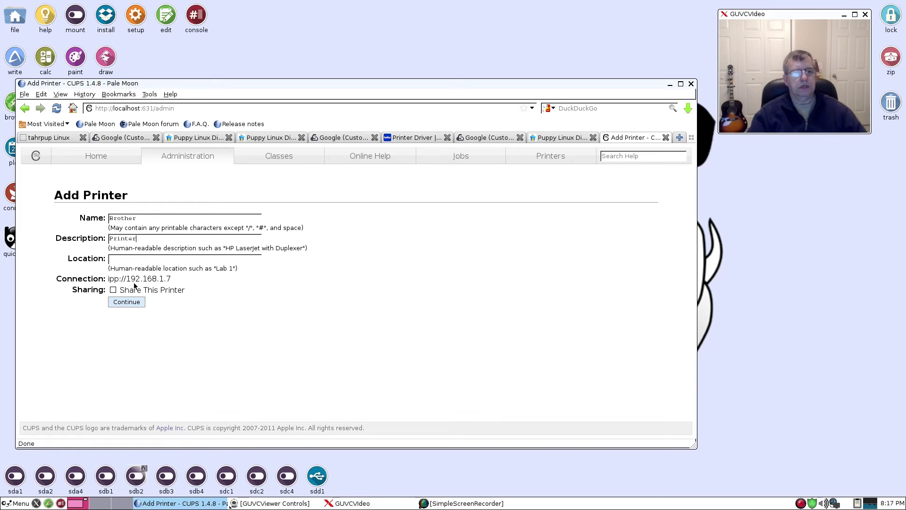
{"action": "left_click", "coordinate": [125, 262]}
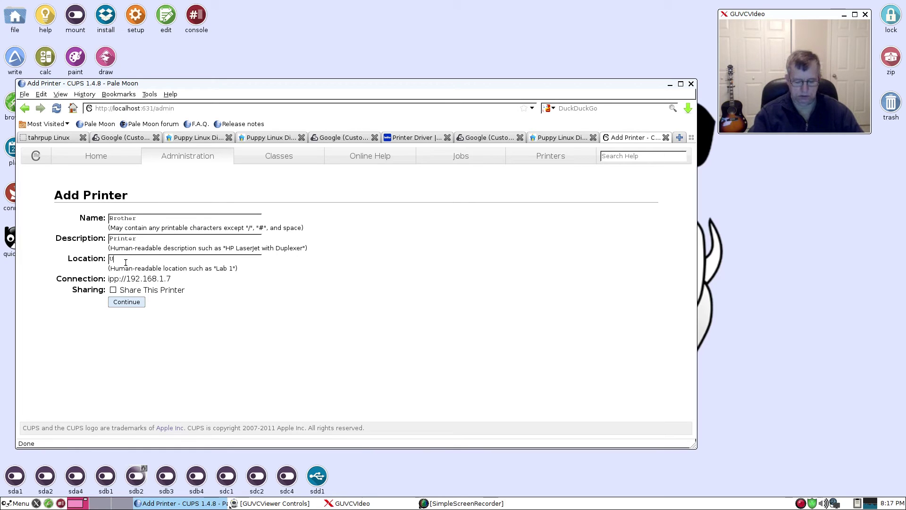
{"action": "type", "text": "Upstairs"}
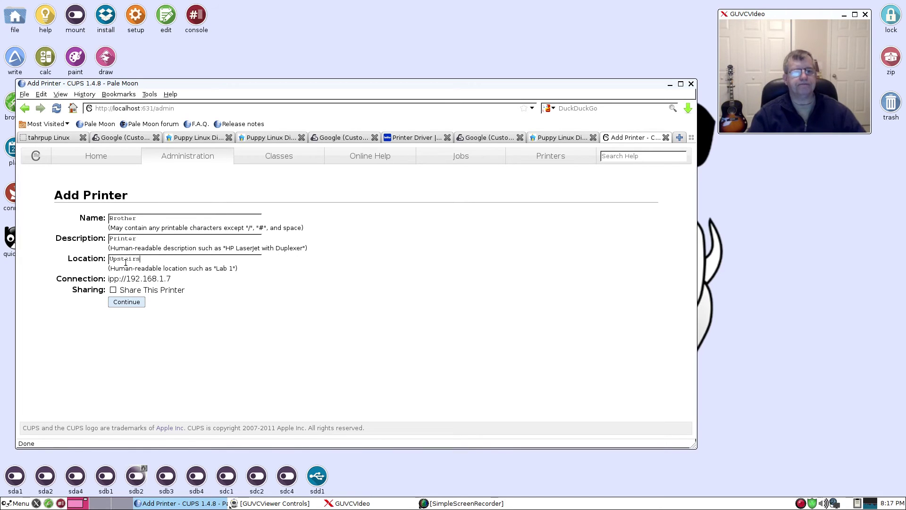
{"action": "left_click", "coordinate": [113, 290]}
Submit the details and choose Brother as the make to list Brother models.
{"action": "left_click", "coordinate": [132, 304]}
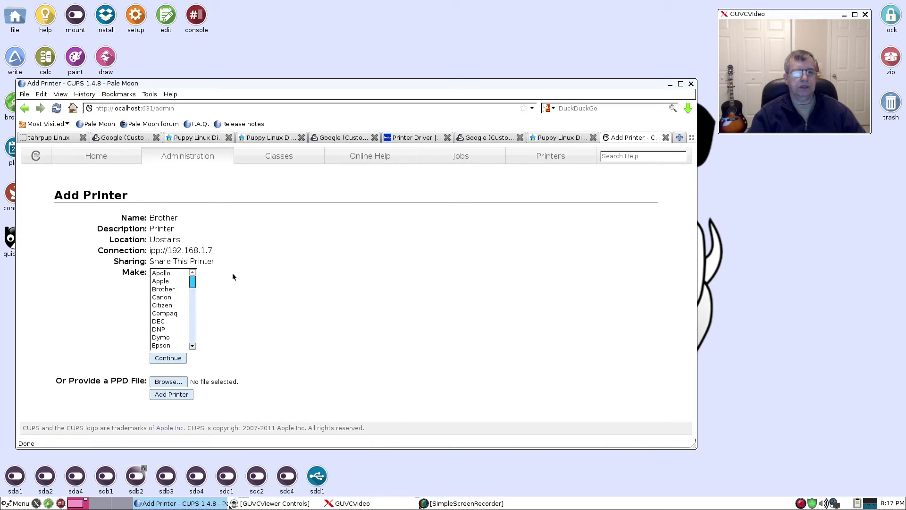
{"action": "left_click", "coordinate": [161, 290]}
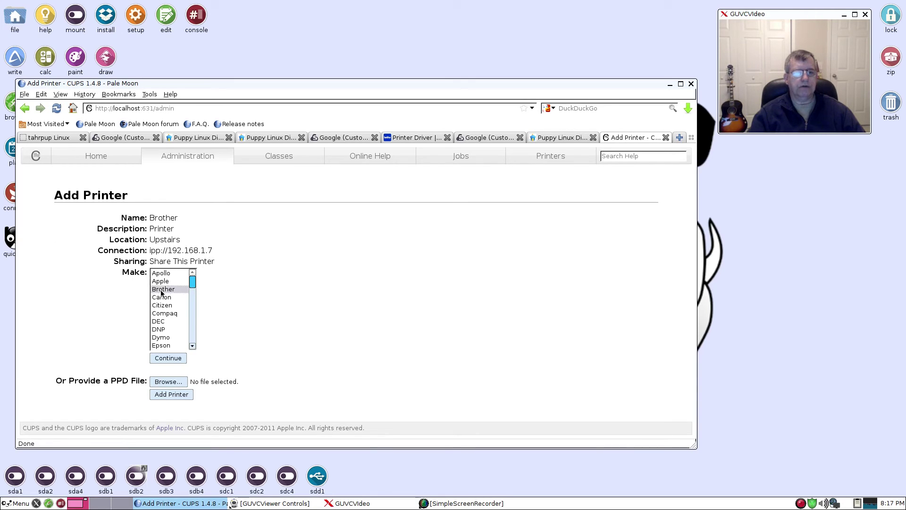
{"action": "left_click", "coordinate": [172, 397]}
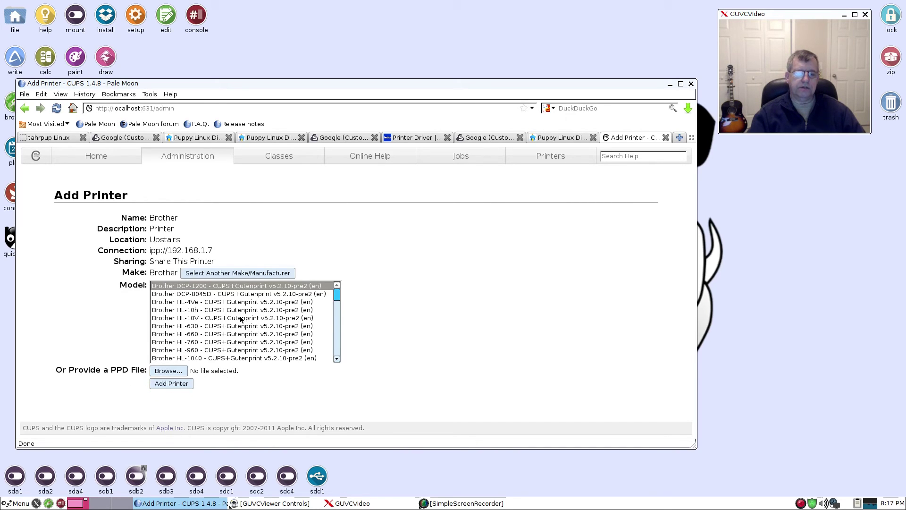
Select the Brother MFC-J870DW CUPS (en) driver and add the printer.
{"action": "scroll", "coordinate": [240, 320], "scroll_direction": "down", "scroll_amount": 10}
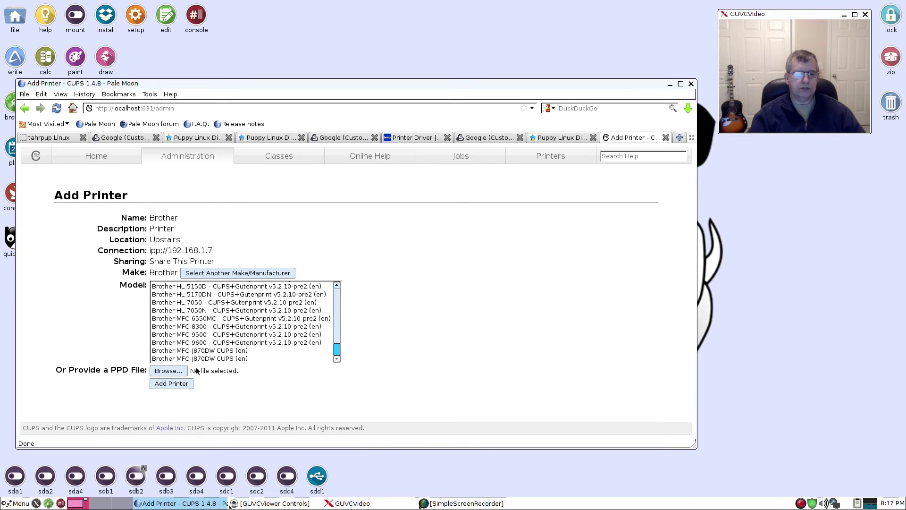
{"action": "left_click", "coordinate": [213, 359]}
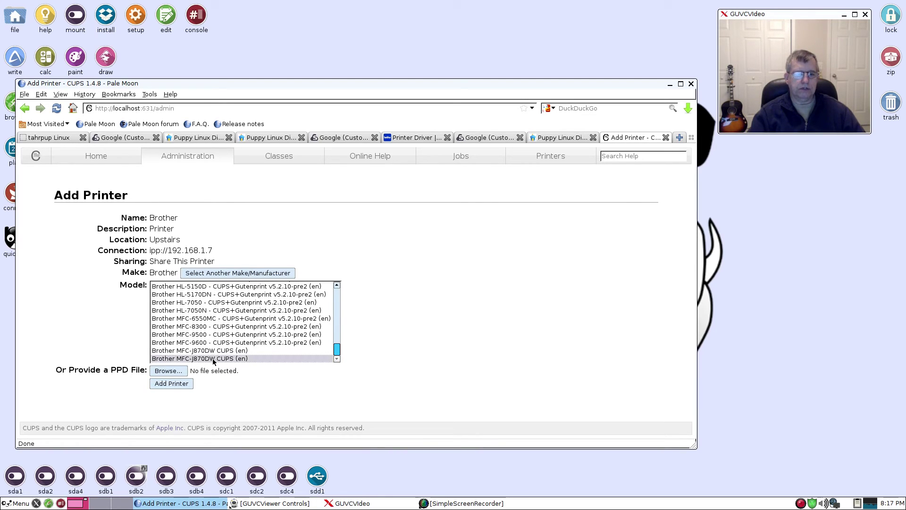
{"action": "left_click", "coordinate": [189, 383]}
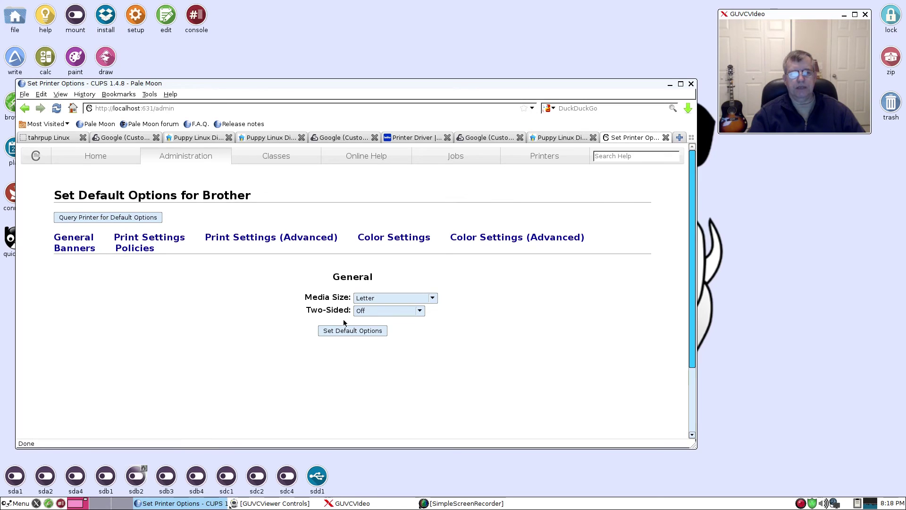
Save the Brother printer's default options and shift the browser window up.
{"action": "left_click", "coordinate": [353, 332]}
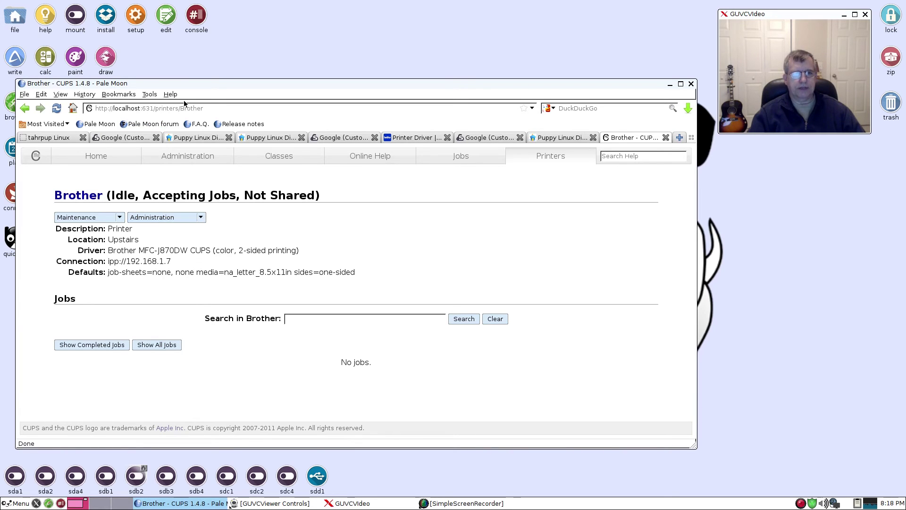
{"action": "left_click_drag", "start_coordinate": [199, 89], "coordinate": [214, 62]}
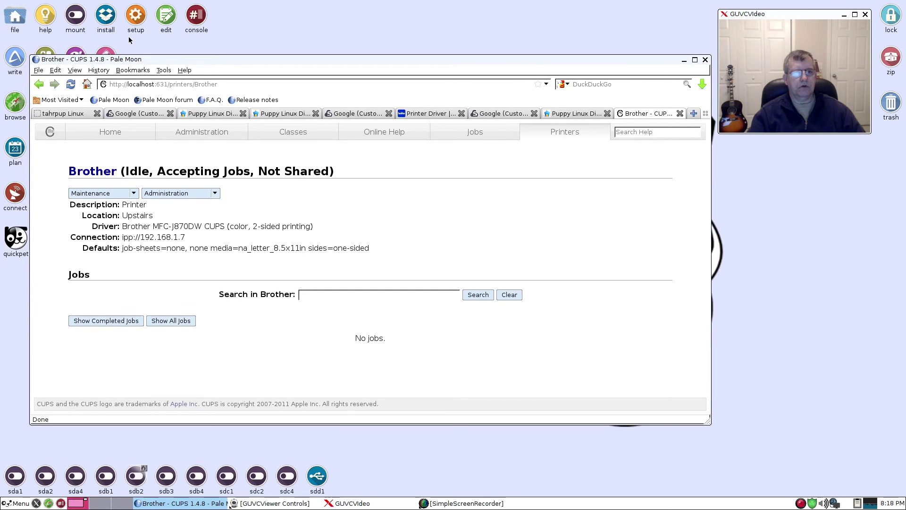
Open Geany and type 'Test Brother Printer' between blank lines in a new document.
{"action": "left_click", "coordinate": [165, 19]}
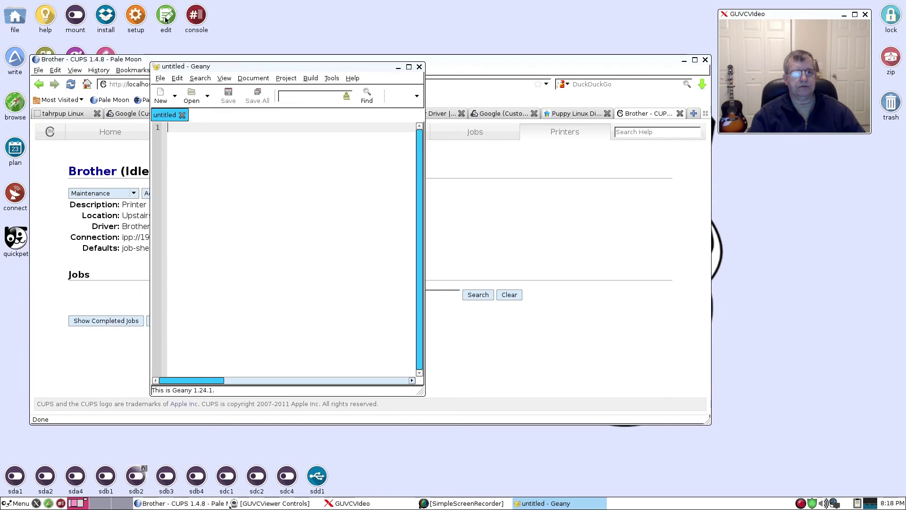
{"action": "left_click_drag", "start_coordinate": [248, 68], "coordinate": [390, 128]}
{"action": "left_click", "coordinate": [325, 219]}
{"action": "key", "text": "Return"}
{"action": "key", "text": "Return"}
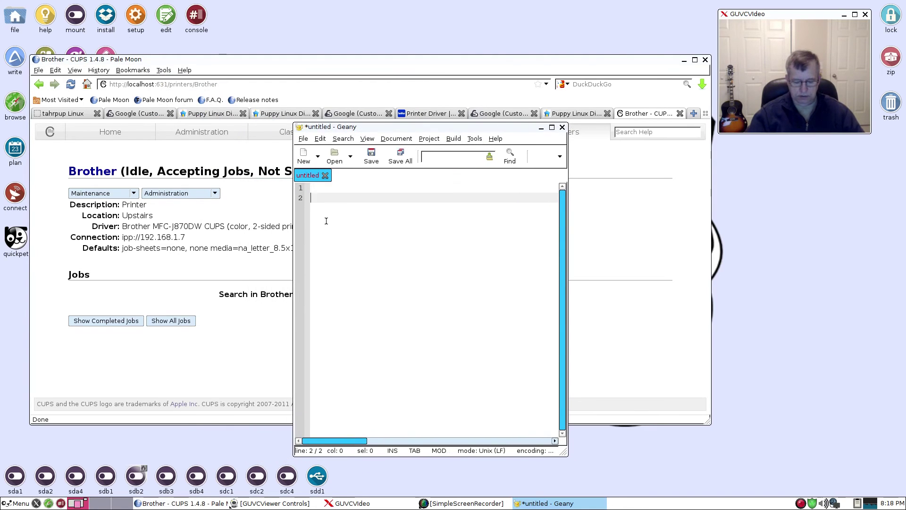
{"action": "type", "text": "Test "}
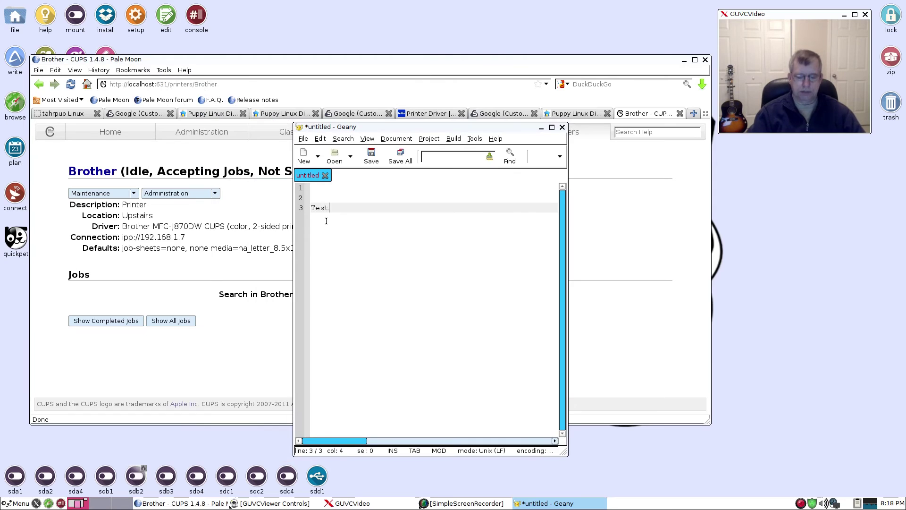
{"action": "type", "text": "Broer"}
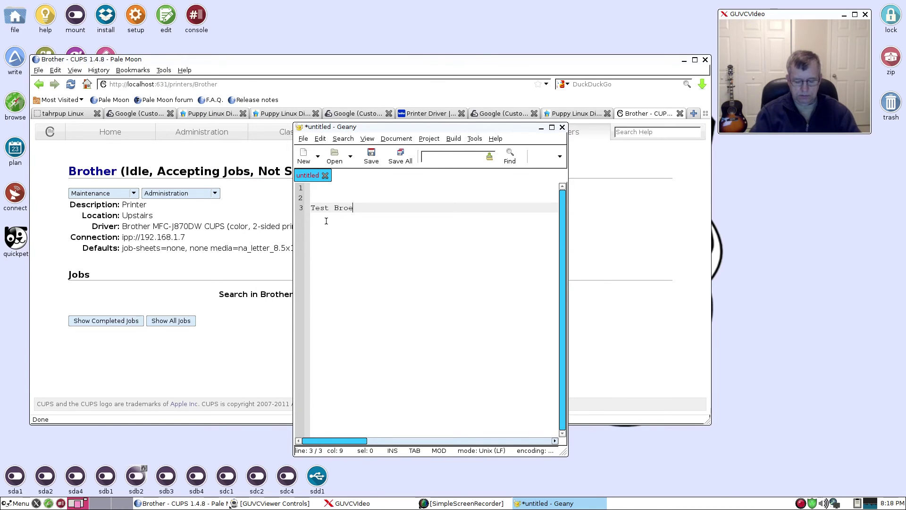
{"action": "key", "text": "BackSpace"}
{"action": "key", "text": "BackSpace"}
{"action": "type", "text": "ther Pri"}
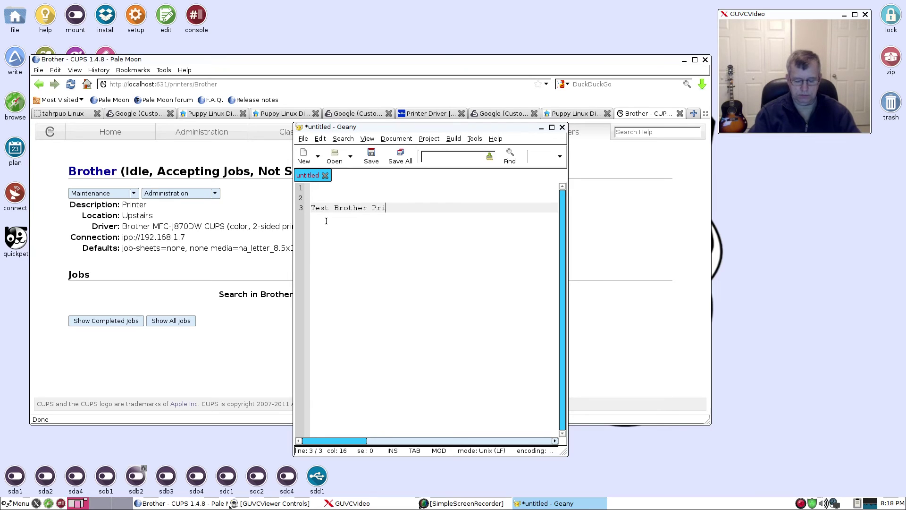
{"action": "type", "text": "nter"}
{"action": "key", "text": "Return"}
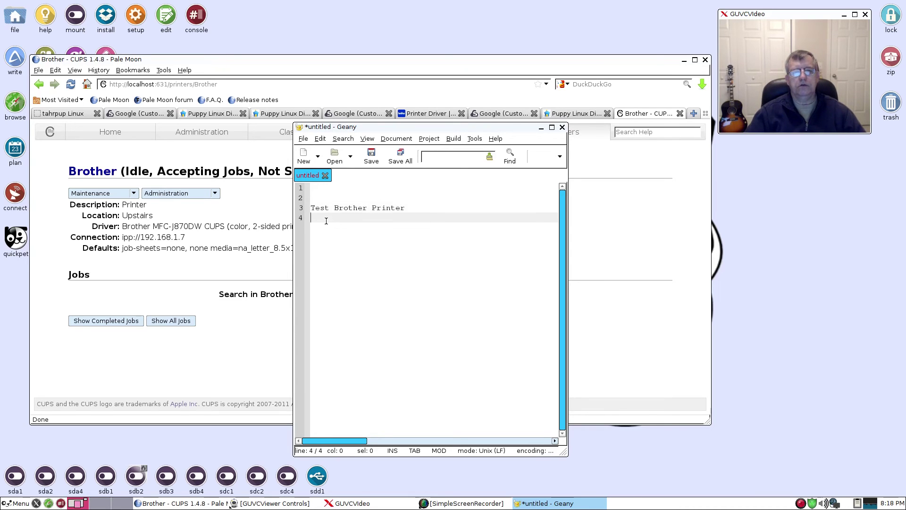
{"action": "key", "text": "Return"}
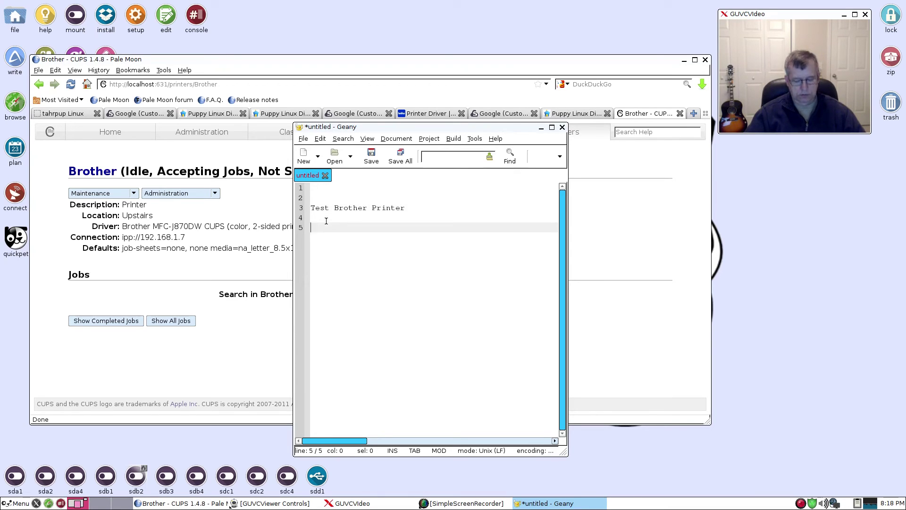
Print the Geany test document to the Brother printer.
{"action": "left_click", "coordinate": [303, 139]}
{"action": "left_click", "coordinate": [322, 287]}
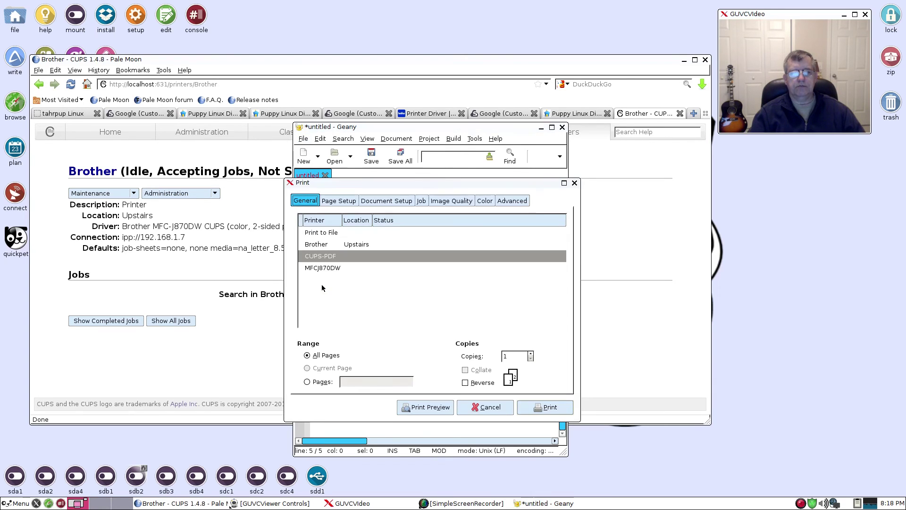
{"action": "left_click", "coordinate": [354, 246]}
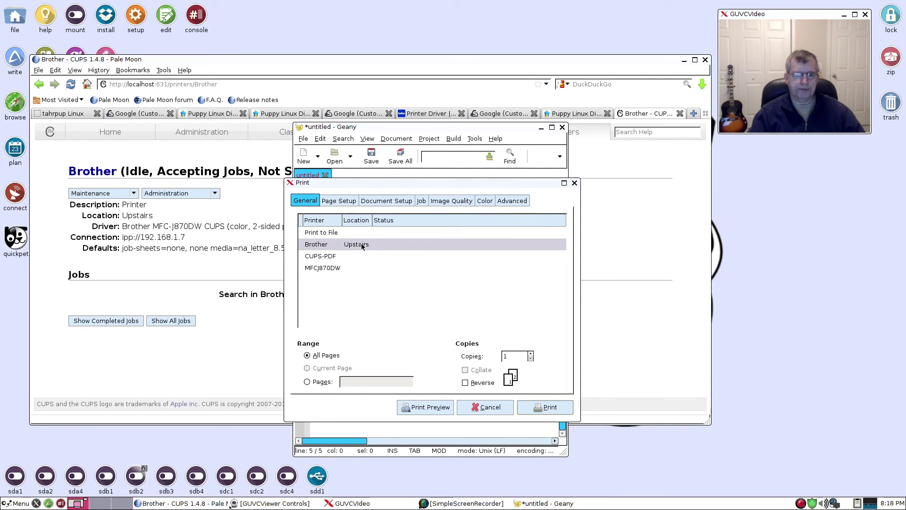
{"action": "left_click", "coordinate": [548, 407]}
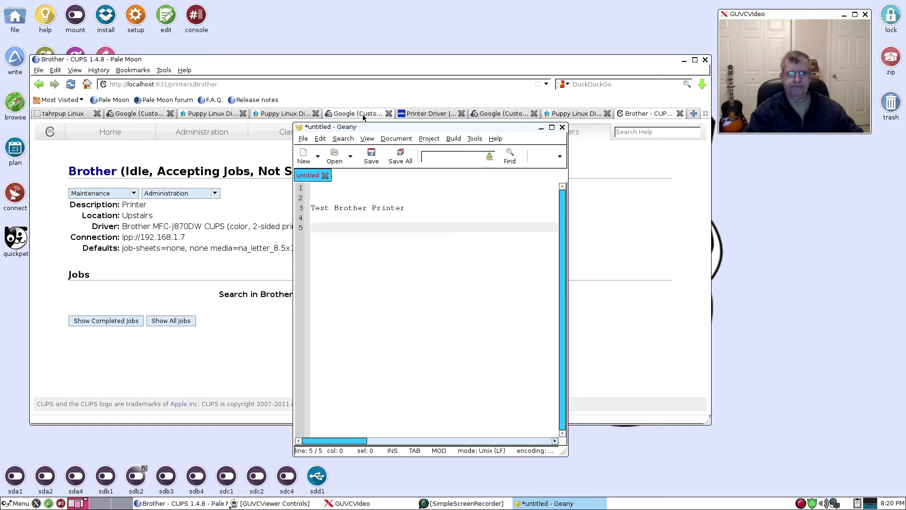
Close Geany without saving and scroll through the Brother MFC-J870DW forum thread.
{"action": "left_click", "coordinate": [562, 128]}
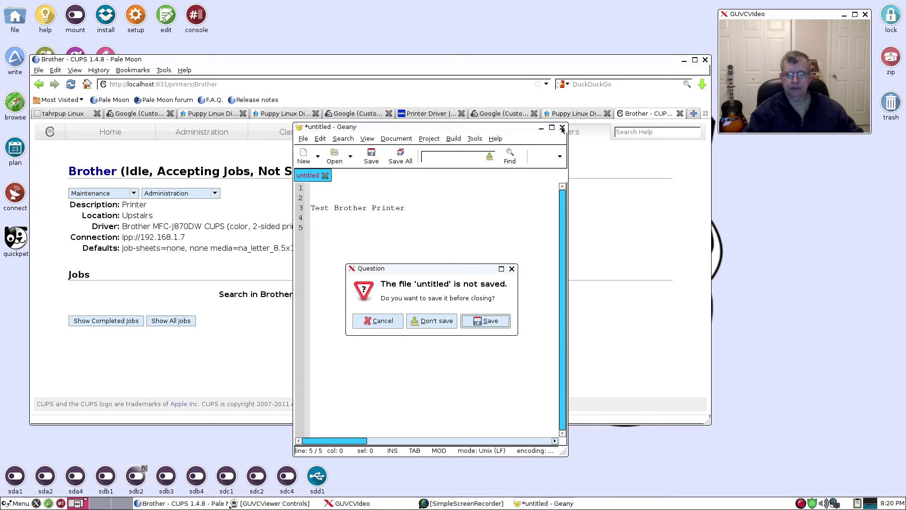
{"action": "left_click", "coordinate": [439, 321]}
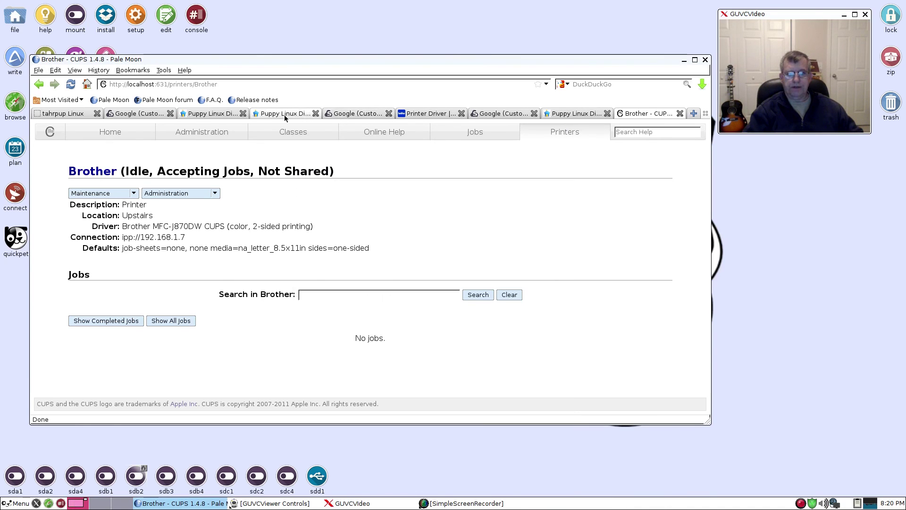
{"action": "left_click", "coordinate": [194, 115]}
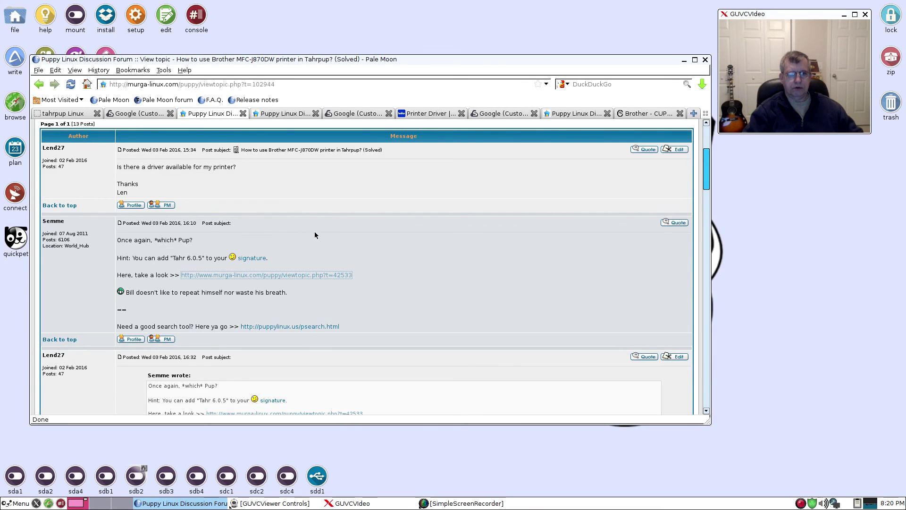
{"action": "scroll", "coordinate": [318, 234], "scroll_direction": "up", "scroll_amount": 5}
{"action": "scroll", "coordinate": [319, 234], "scroll_direction": "down", "scroll_amount": 20}
{"action": "scroll", "coordinate": [319, 234], "scroll_direction": "down", "scroll_amount": 20}
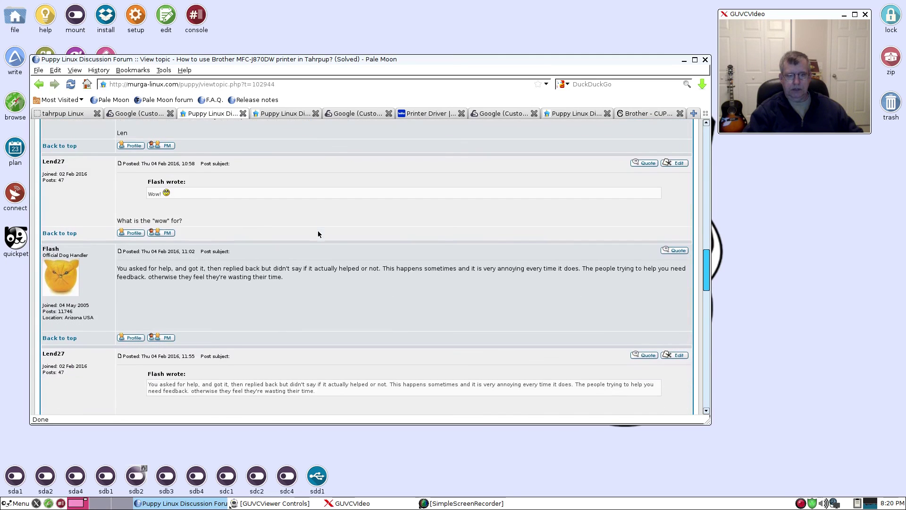
{"action": "scroll", "coordinate": [318, 234], "scroll_direction": "down", "scroll_amount": 8}
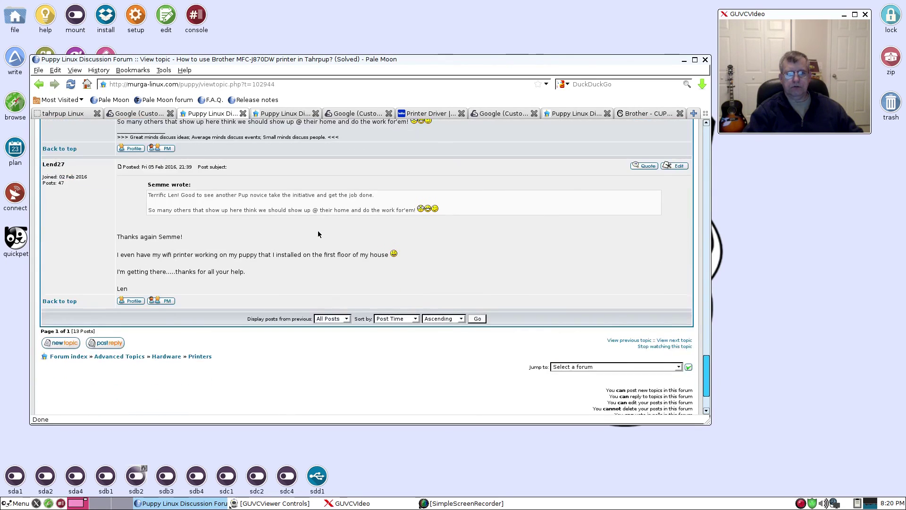
Open the 'How to Install Brother Printers and Scanners' topic, skim it, and shift the window down-left.
{"action": "scroll", "coordinate": [318, 232], "scroll_direction": "up", "scroll_amount": 10}
{"action": "left_click", "coordinate": [267, 115]}
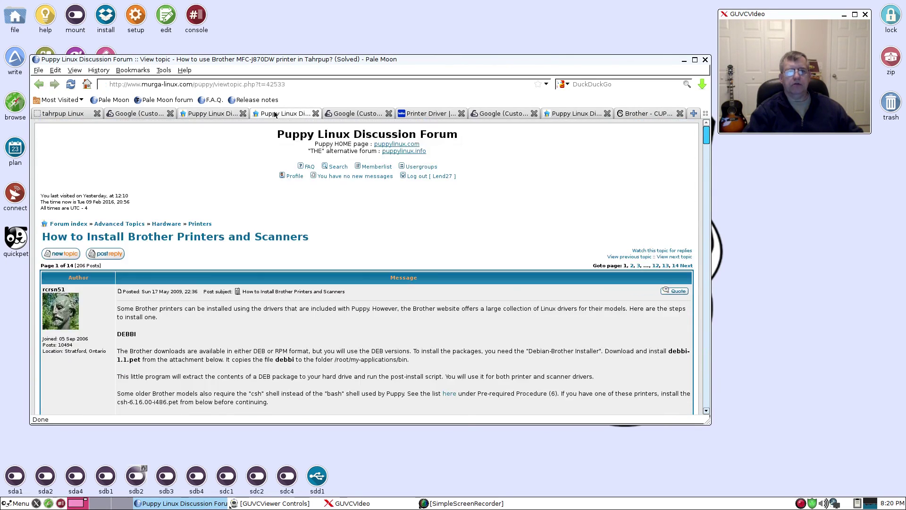
{"action": "scroll", "coordinate": [400, 231], "scroll_direction": "down", "scroll_amount": 10}
{"action": "scroll", "coordinate": [400, 232], "scroll_direction": "down", "scroll_amount": 15}
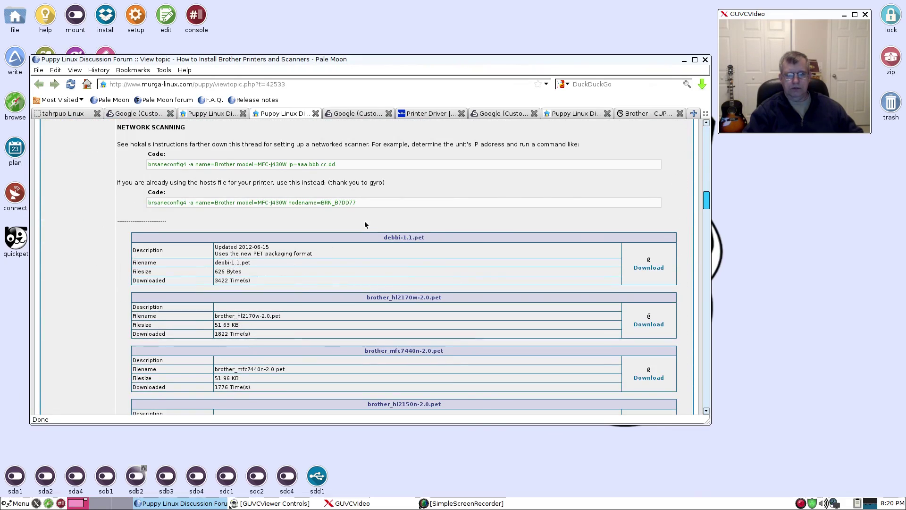
{"action": "scroll", "coordinate": [363, 225], "scroll_direction": "up", "scroll_amount": 10}
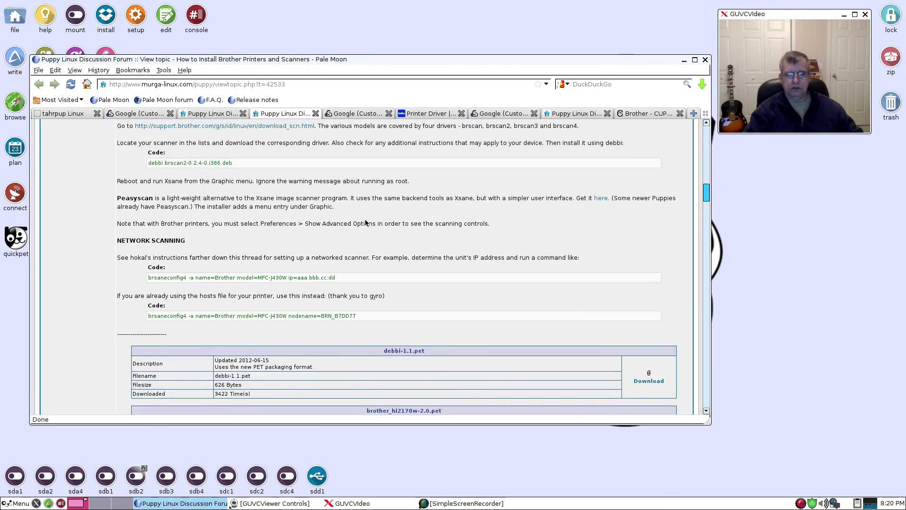
{"action": "scroll", "coordinate": [365, 219], "scroll_direction": "up", "scroll_amount": 10}
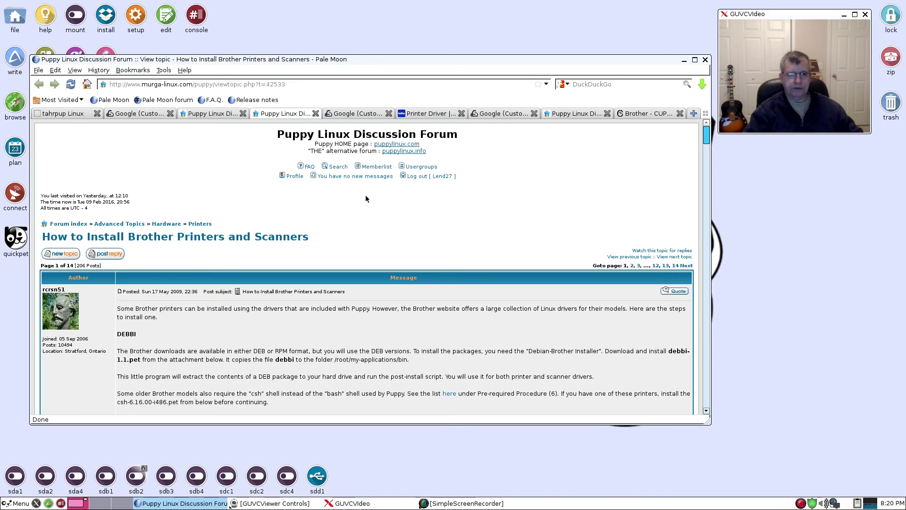
{"action": "left_click_drag", "start_coordinate": [359, 62], "coordinate": [332, 93]}
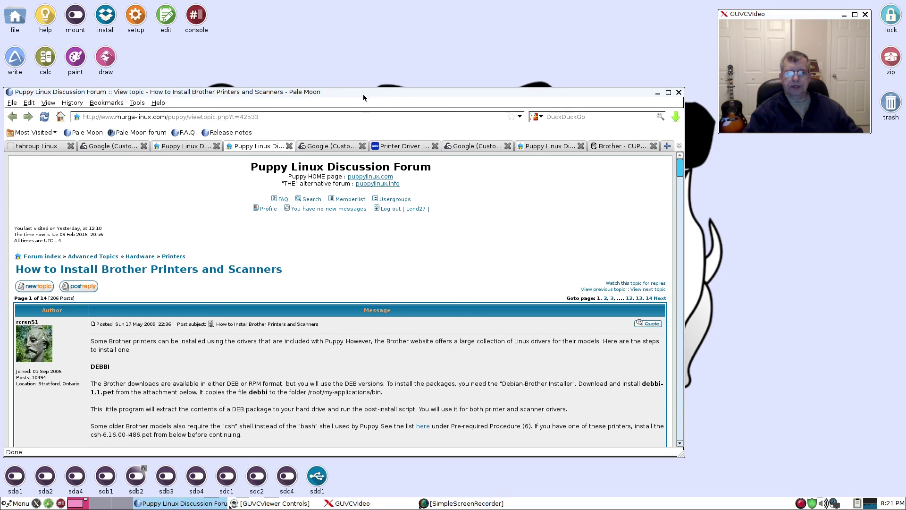
Minimize the Pale Moon window to the taskbar to reveal the desktop.
{"action": "left_click", "coordinate": [657, 93]}
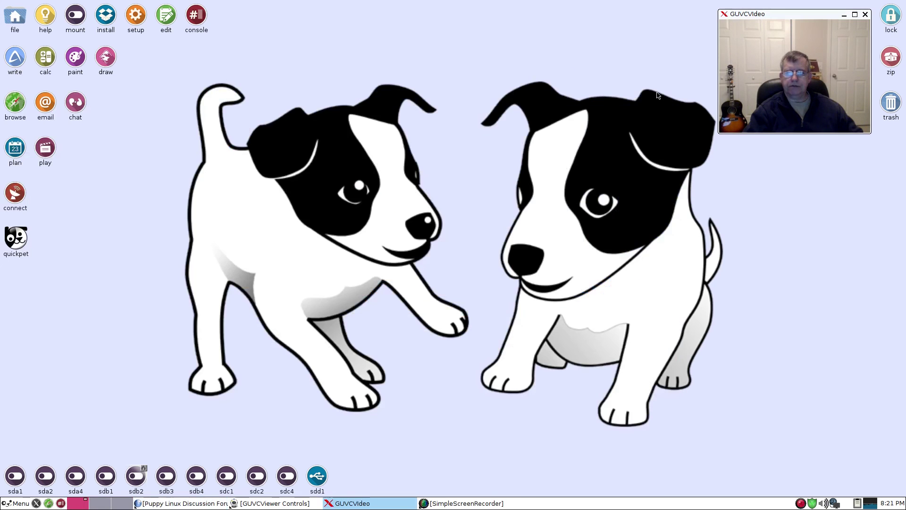